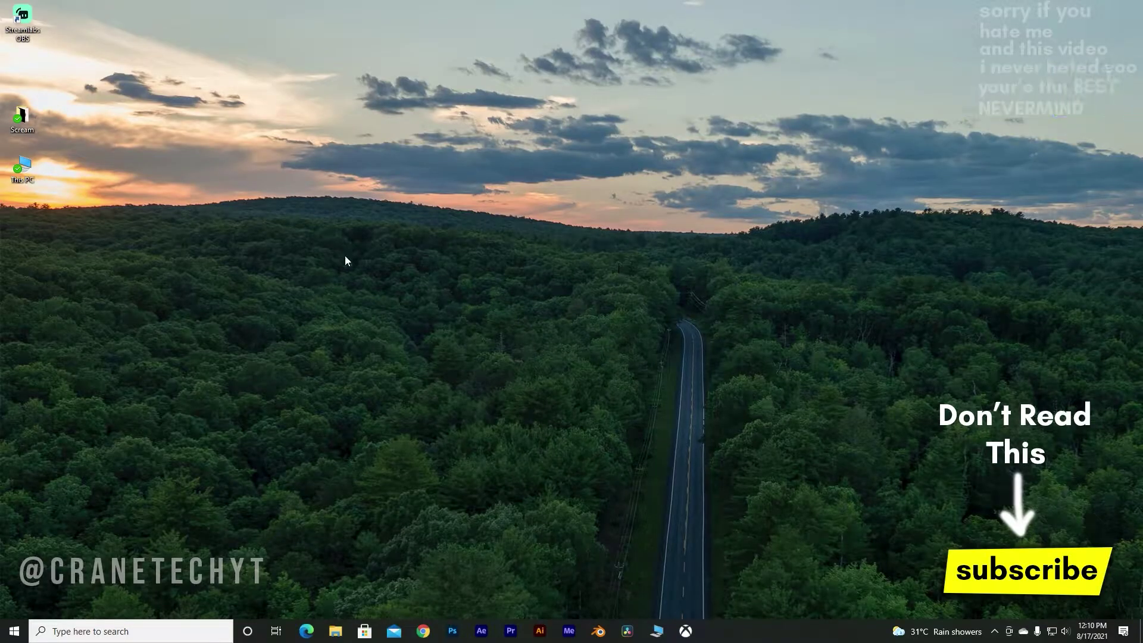
Refresh the desktop, launch Streamlabs OBS and switch to the Live Scene.
{"action": "right_click", "coordinate": [374, 194]}
{"action": "left_click", "coordinate": [405, 227]}
{"action": "right_click", "coordinate": [384, 197]}
{"action": "left_click", "coordinate": [413, 230]}
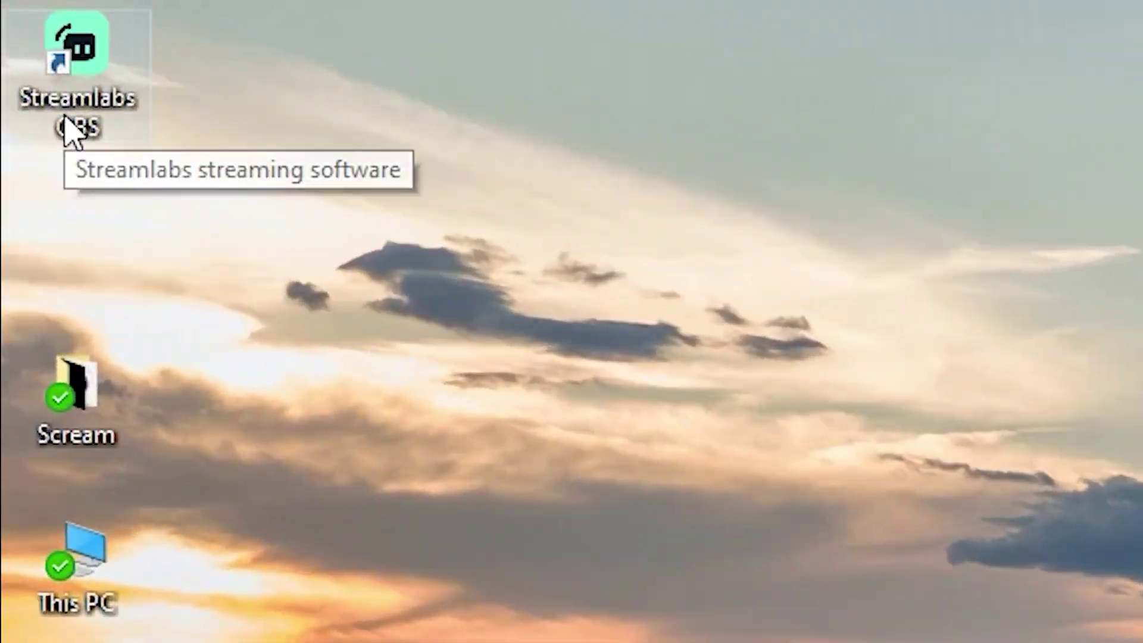
{"action": "double_click", "coordinate": [27, 43]}
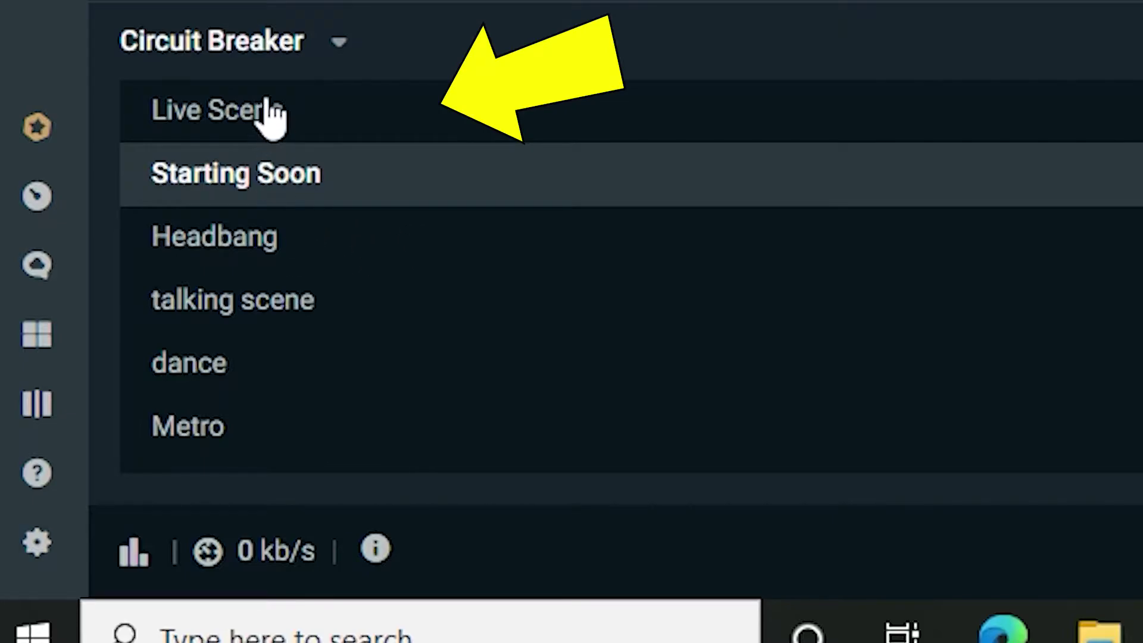
{"action": "left_click", "coordinate": [269, 113]}
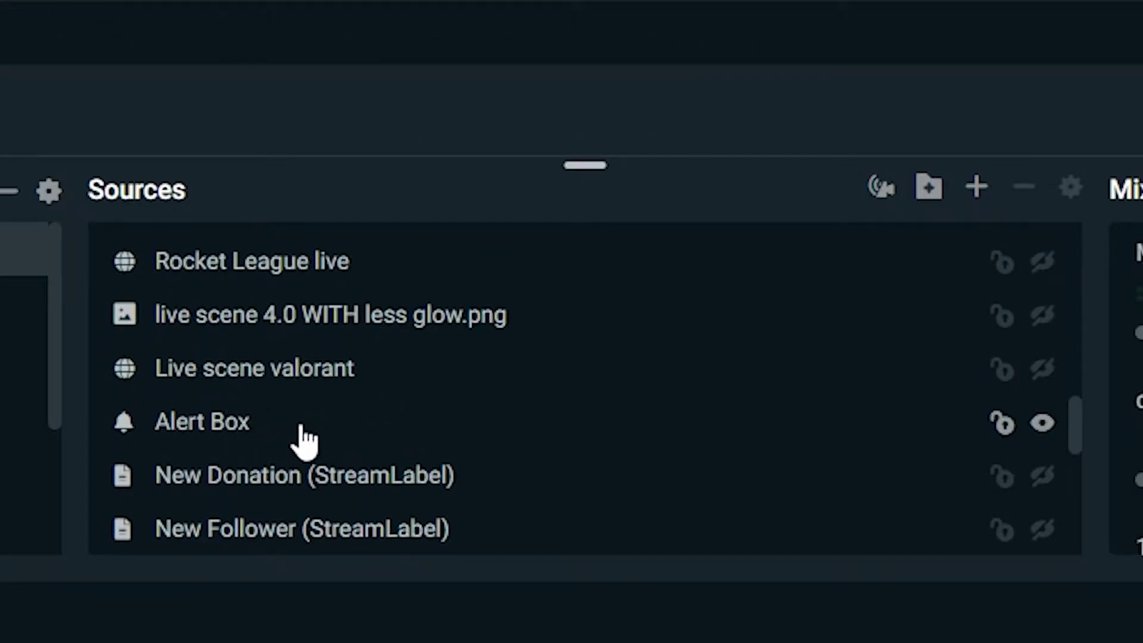
Turn on Cloudbot Store redemption alerts in the Alert Box source settings and confirm.
{"action": "left_click", "coordinate": [345, 438]}
{"action": "double_click", "coordinate": [293, 434]}
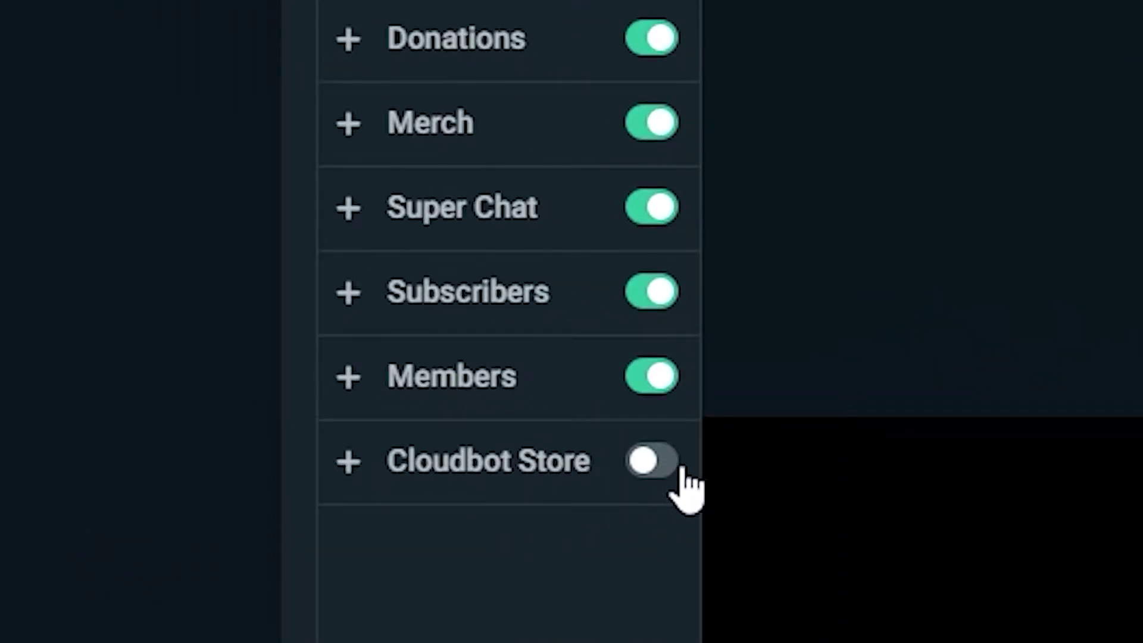
{"action": "left_click", "coordinate": [679, 471]}
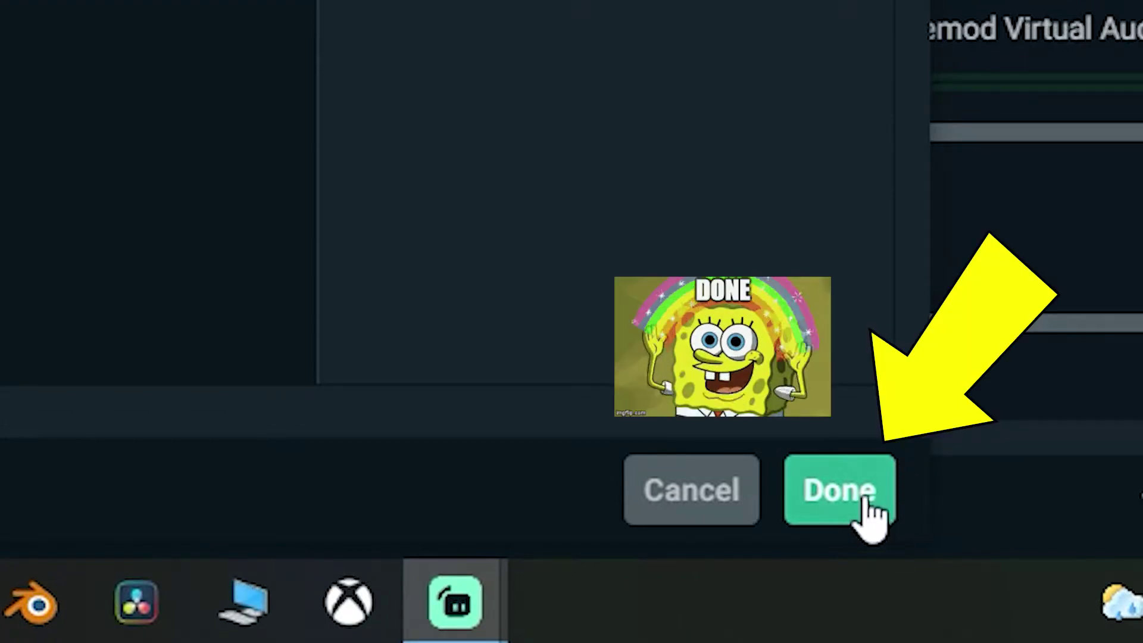
{"action": "left_click", "coordinate": [865, 503]}
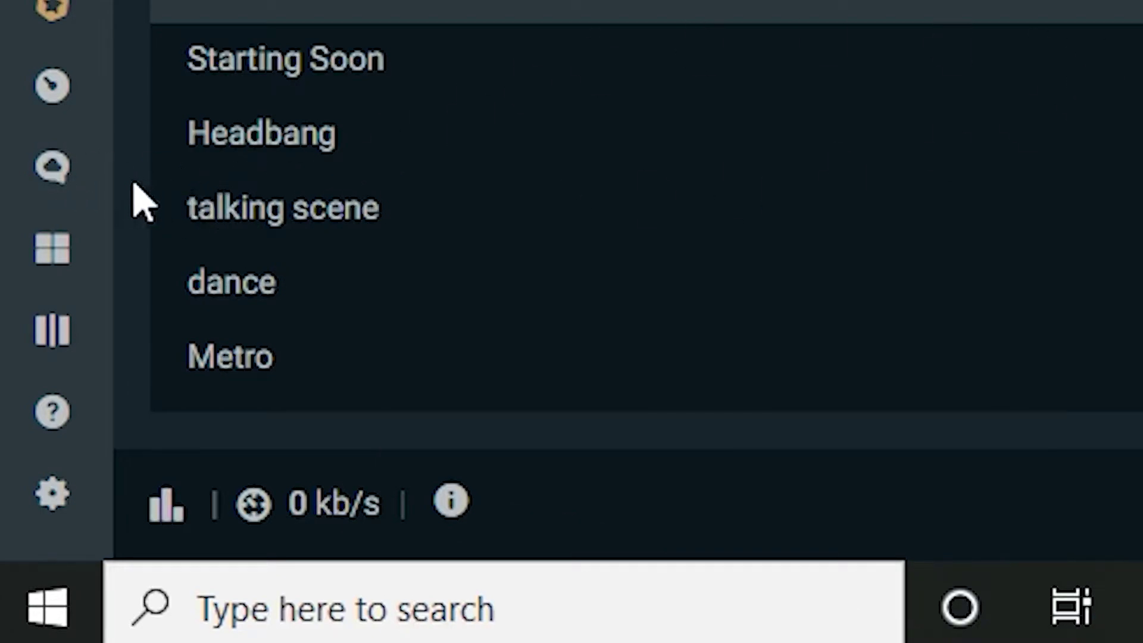
{"action": "left_click", "coordinate": [51, 169]}
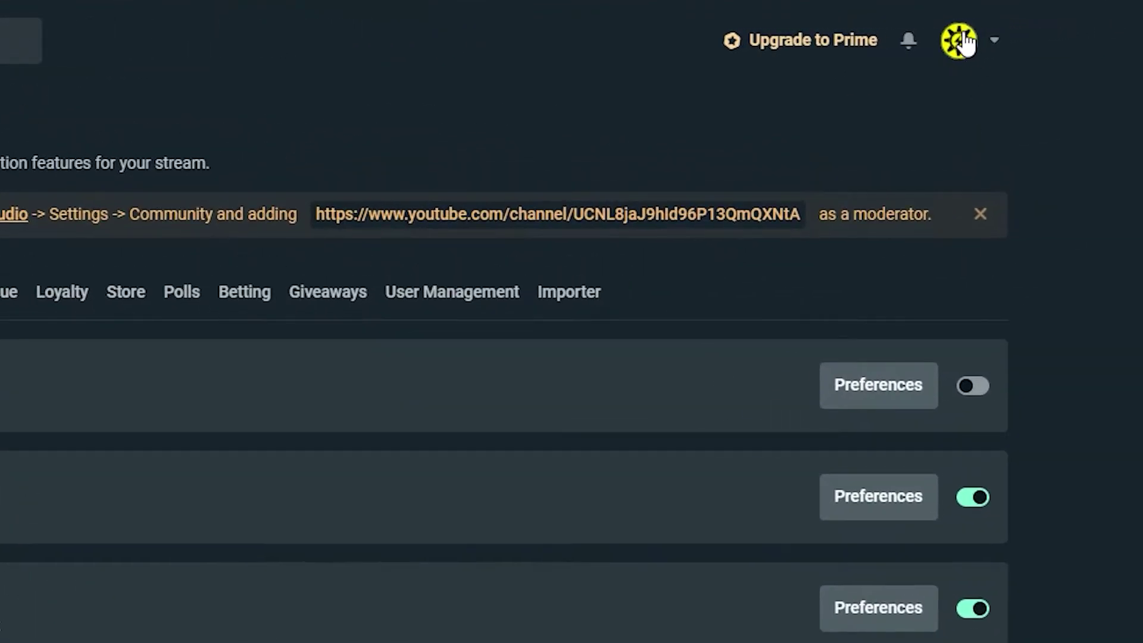
Toggle the Cloudbot switch next to the Cloudbot heading.
{"action": "left_click", "coordinate": [1107, 35]}
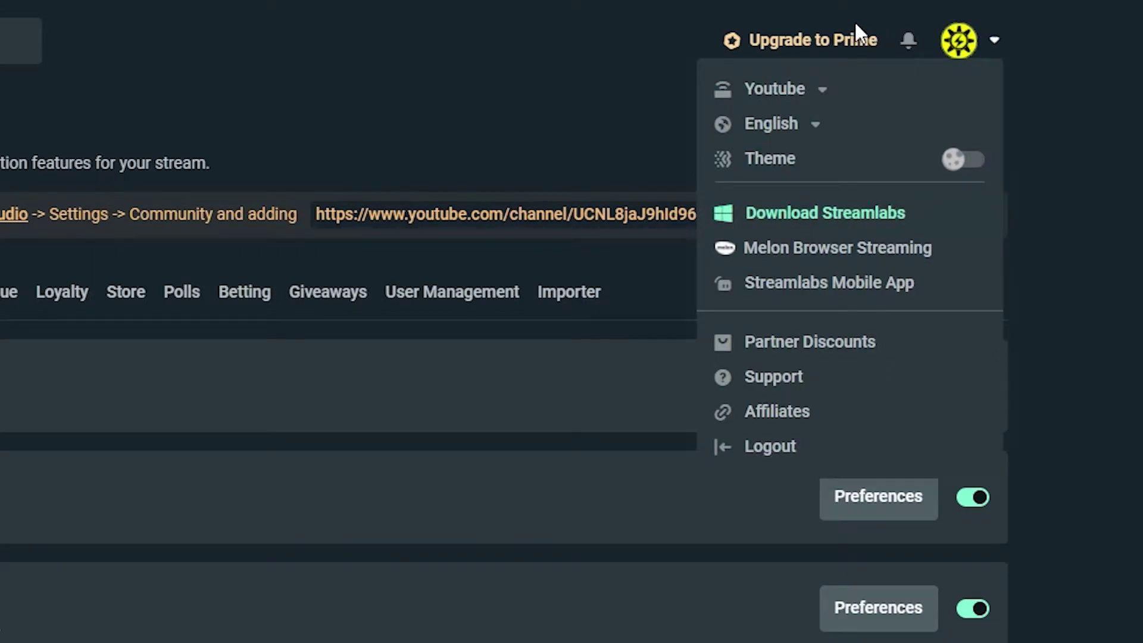
{"action": "left_click", "coordinate": [1017, 95]}
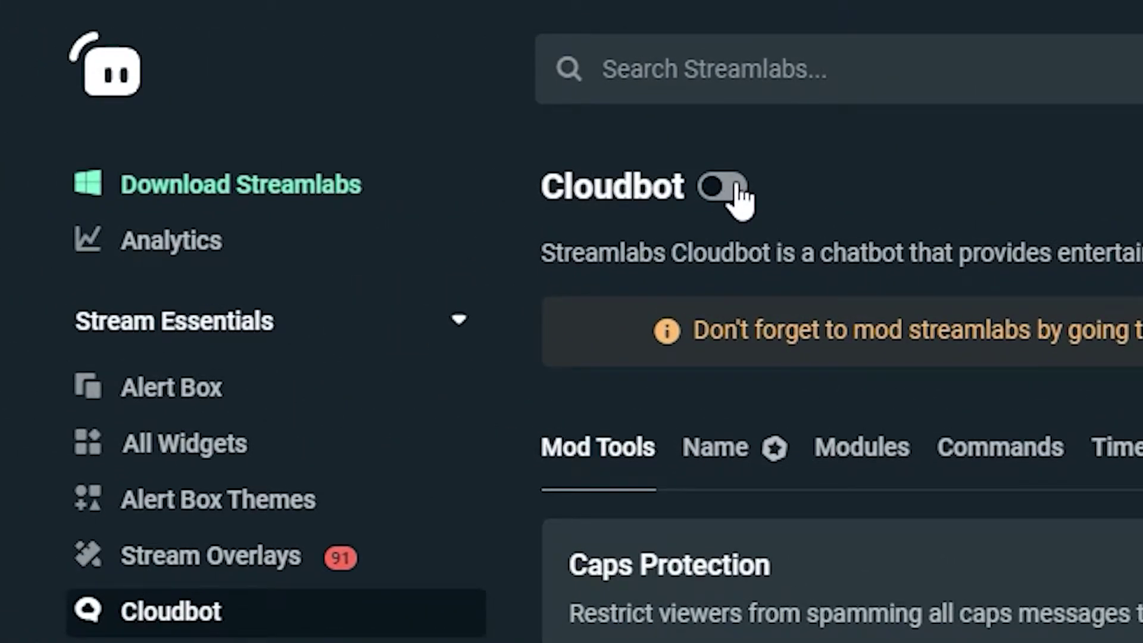
{"action": "left_click", "coordinate": [737, 187]}
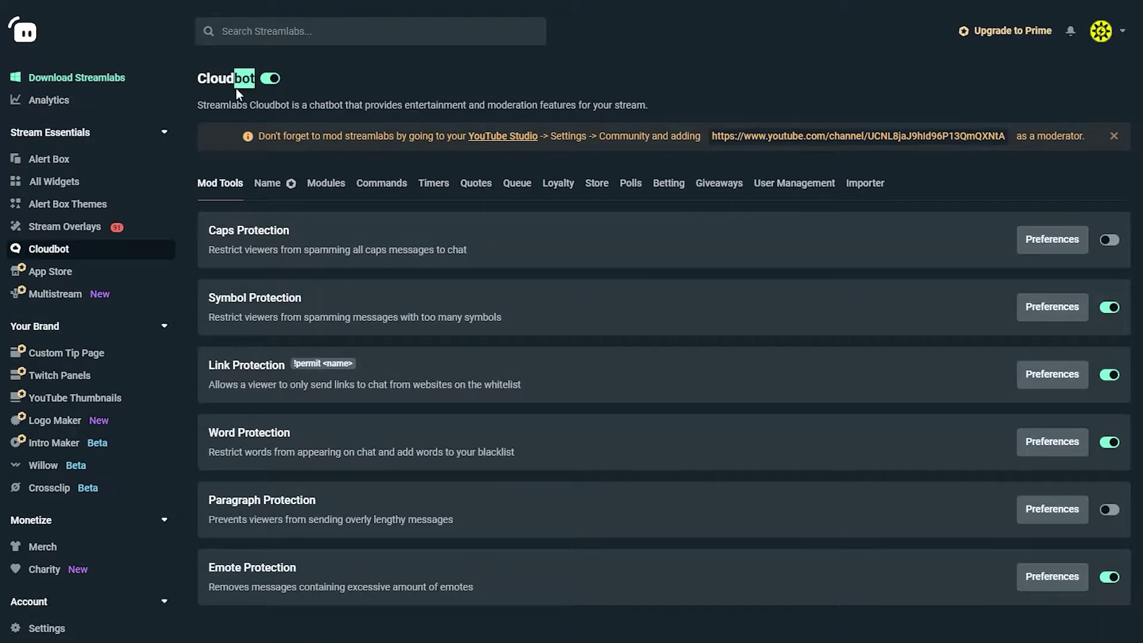
Copy the Streamlabs channel URL from Cloudbot's moderator banner.
{"action": "left_click", "coordinate": [304, 91]}
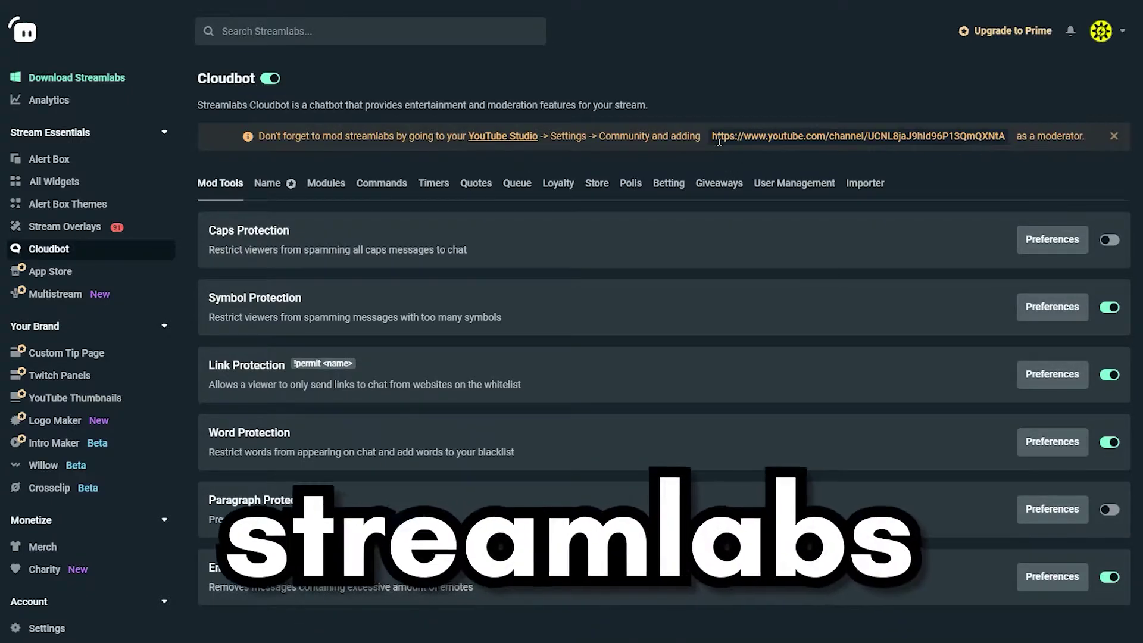
{"action": "left_click_drag", "start_coordinate": [712, 137], "coordinate": [812, 149]}
{"action": "left_click_drag", "start_coordinate": [976, 149], "coordinate": [1012, 146]}
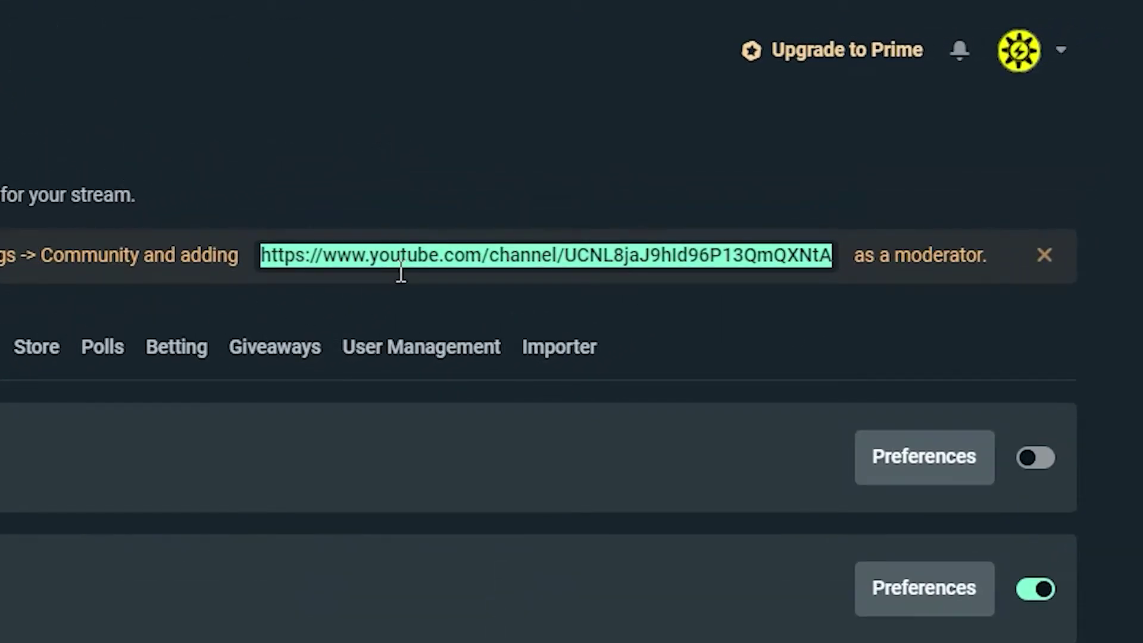
{"action": "right_click", "coordinate": [387, 258]}
{"action": "left_click", "coordinate": [430, 281]}
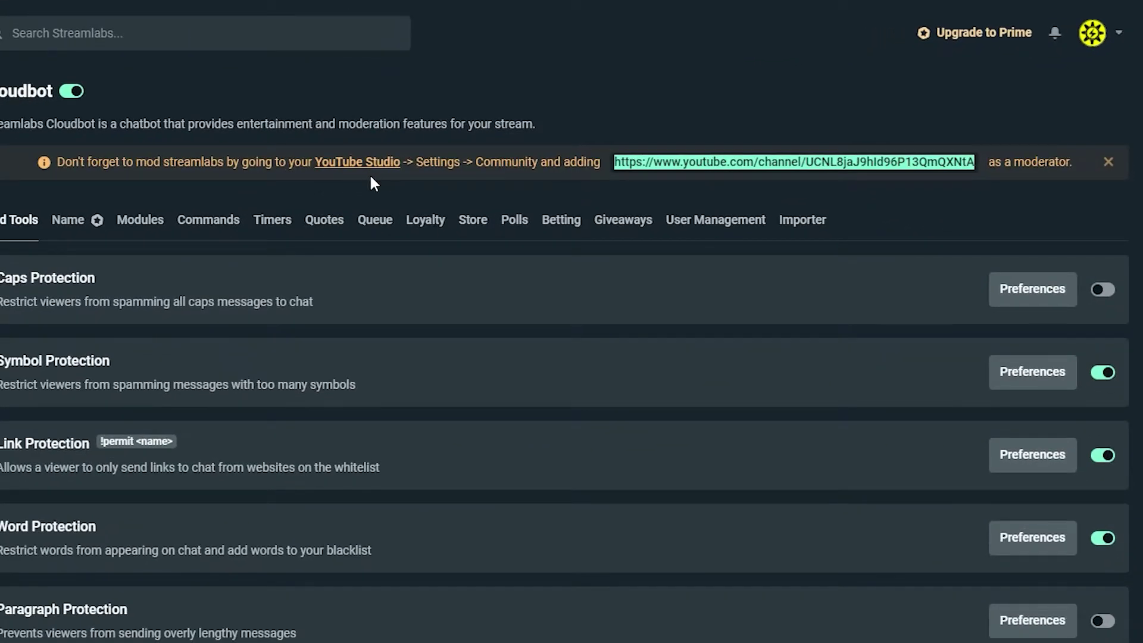
{"action": "left_click", "coordinate": [786, 332]}
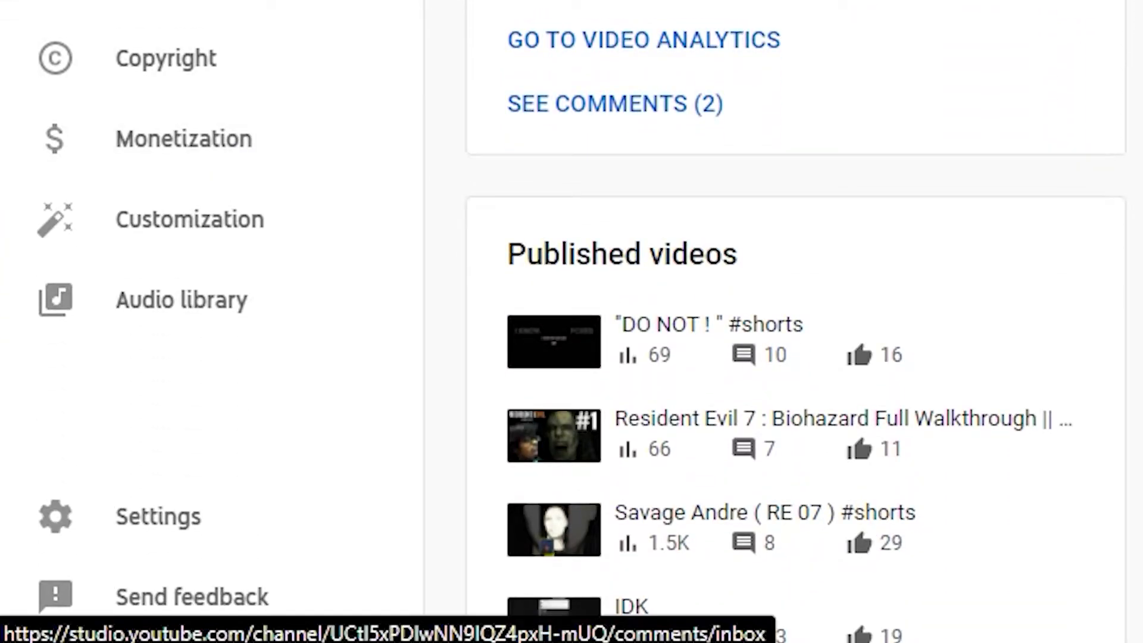
Open the Community moderation settings in YouTube Studio.
{"action": "left_click", "coordinate": [158, 499]}
{"action": "left_click", "coordinate": [192, 304]}
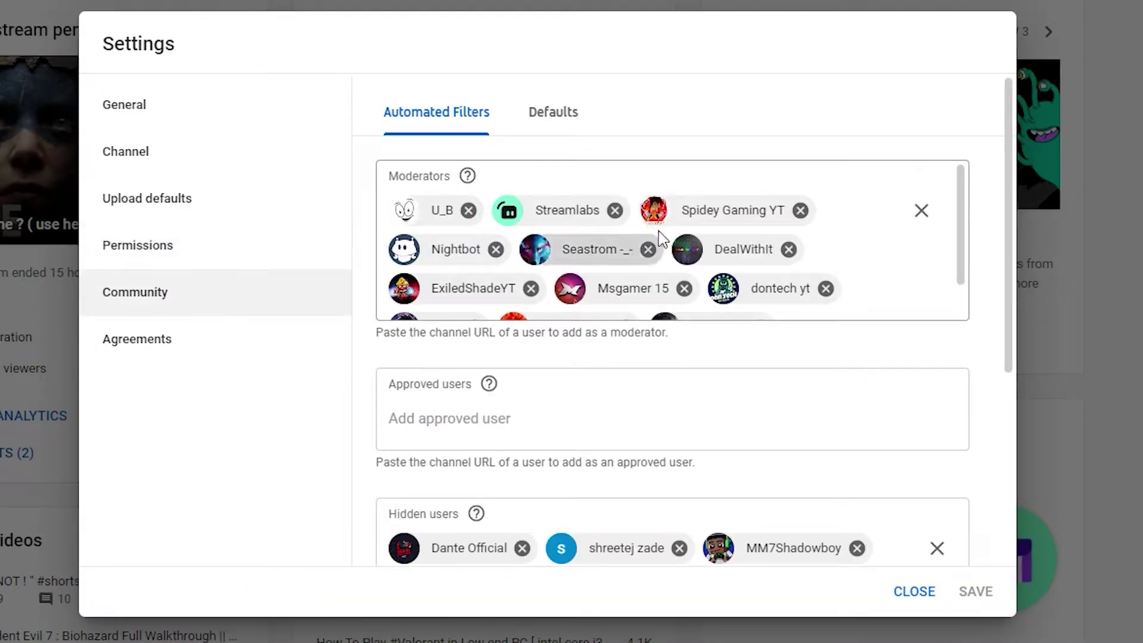
{"action": "scroll", "coordinate": [582, 408], "scroll_direction": "down", "scroll_amount": 2}
{"action": "scroll", "coordinate": [596, 363], "scroll_direction": "up", "scroll_amount": 2}
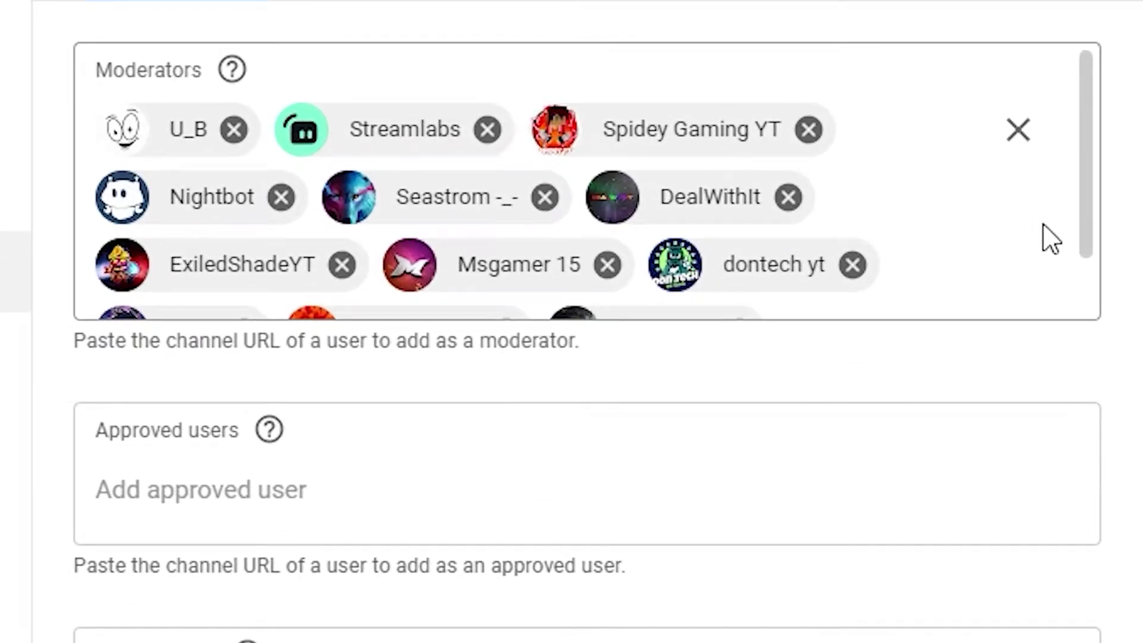
{"action": "scroll", "coordinate": [952, 292], "scroll_direction": "down", "scroll_amount": 1}
Paste the Streamlabs link into Moderators, confirm Streamlabs is listed, and close settings.
{"action": "left_click", "coordinate": [875, 297]}
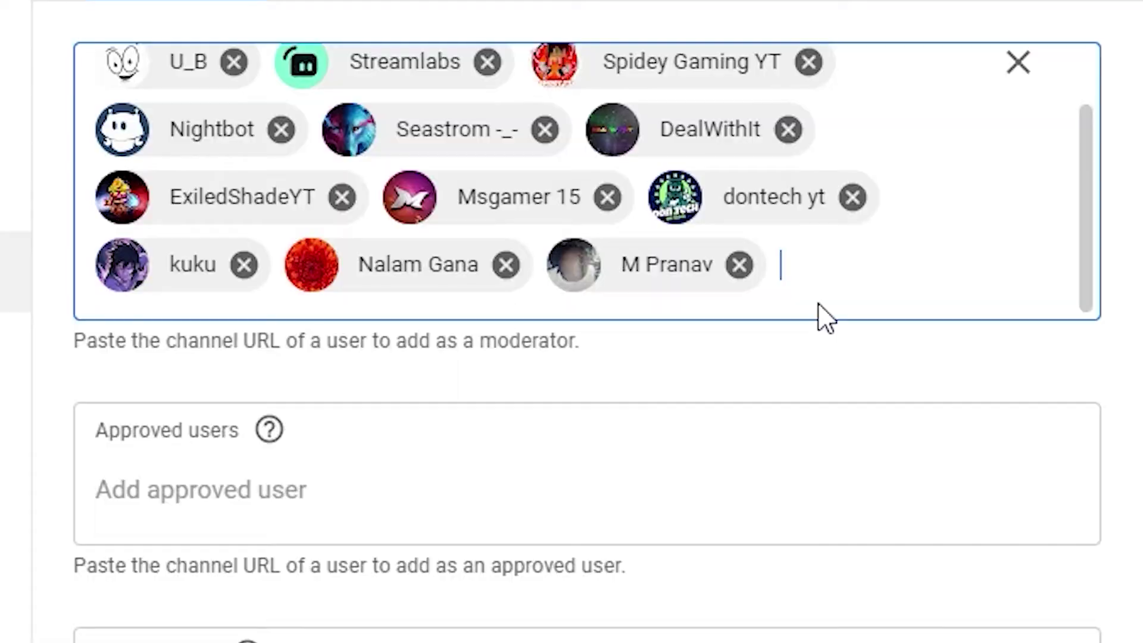
{"action": "key", "text": "ctrl+v"}
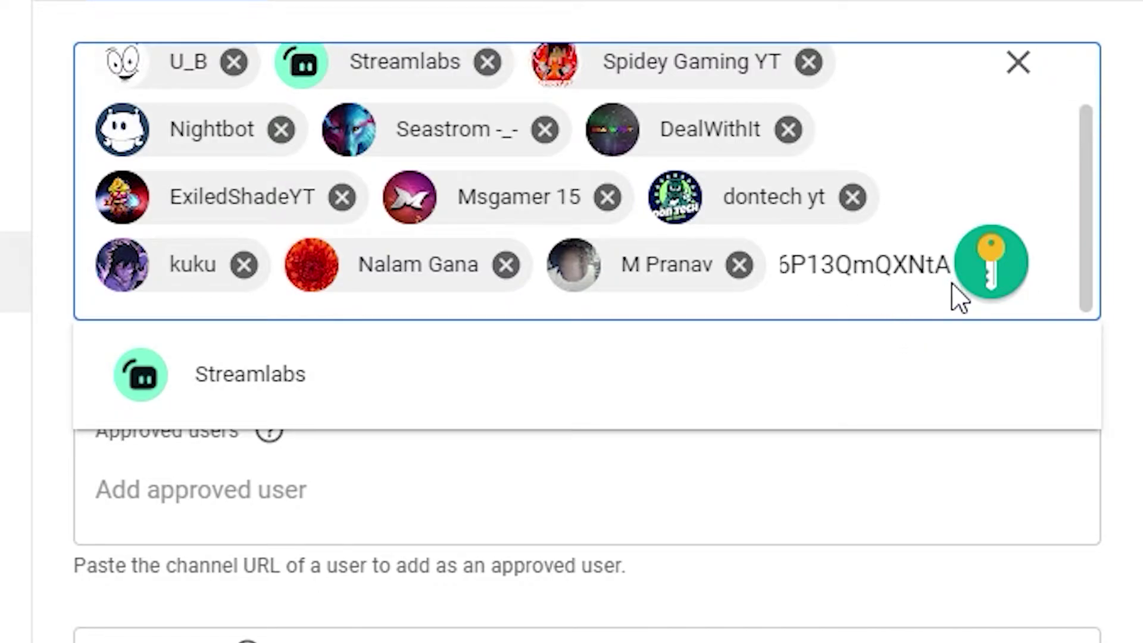
{"action": "left_click", "coordinate": [799, 343]}
{"action": "scroll", "coordinate": [857, 255], "scroll_direction": "down", "scroll_amount": 4}
{"action": "scroll", "coordinate": [826, 263], "scroll_direction": "up", "scroll_amount": 5}
{"action": "scroll", "coordinate": [477, 270], "scroll_direction": "down", "scroll_amount": 2}
{"action": "scroll", "coordinate": [477, 270], "scroll_direction": "up", "scroll_amount": 2}
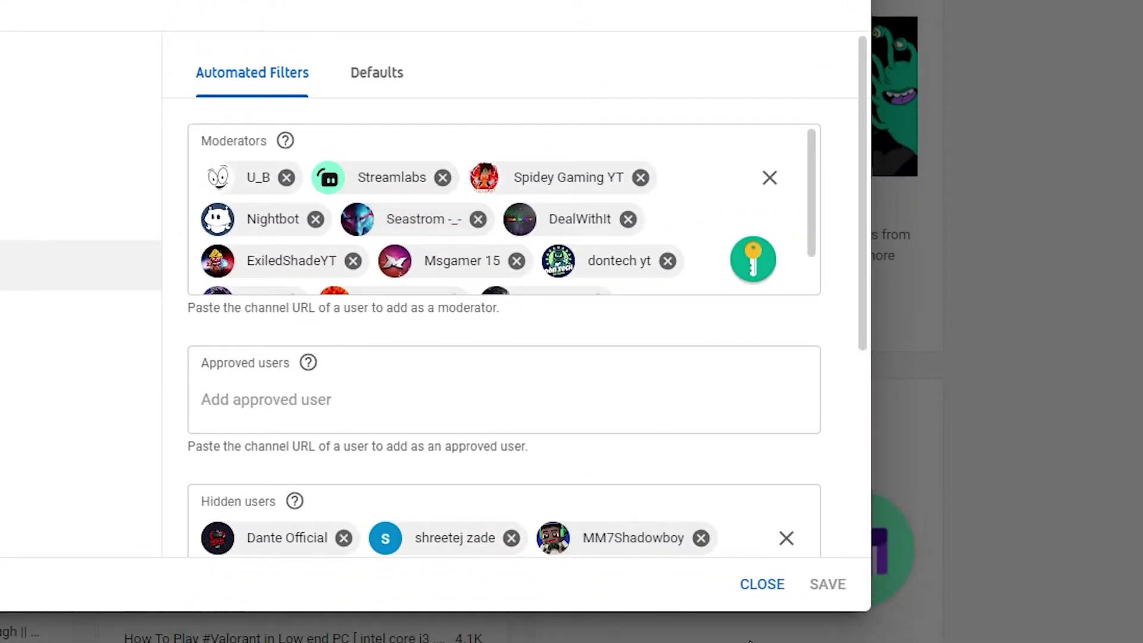
{"action": "left_click", "coordinate": [762, 585]}
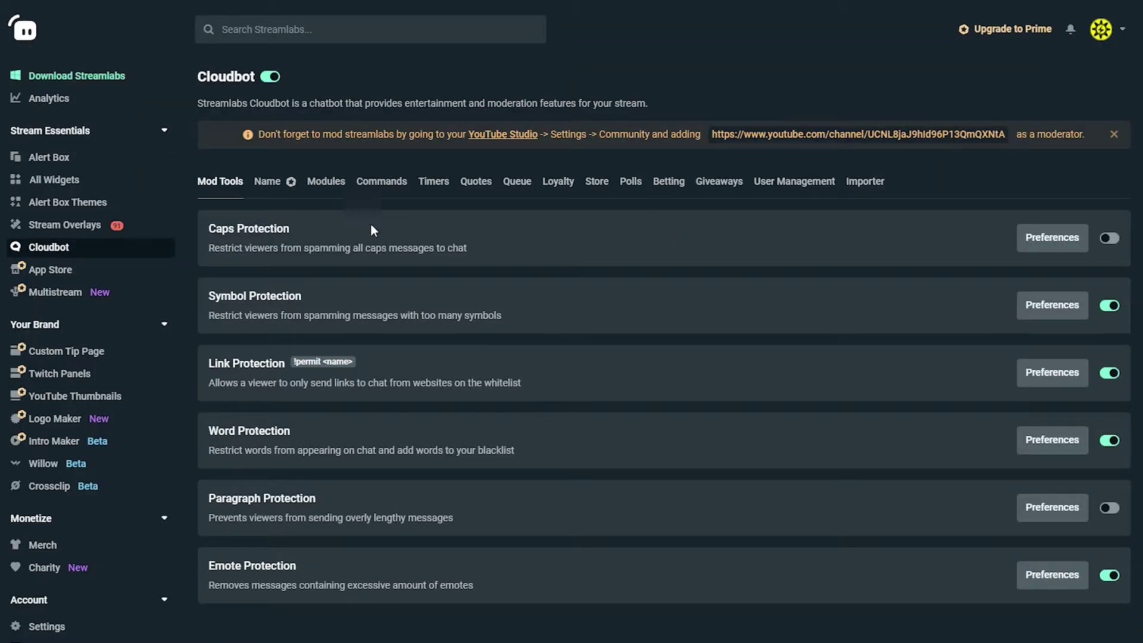
Open Cloudbot's Loyalty settings and keep the ammo points system enabled.
{"action": "left_click", "coordinate": [563, 189]}
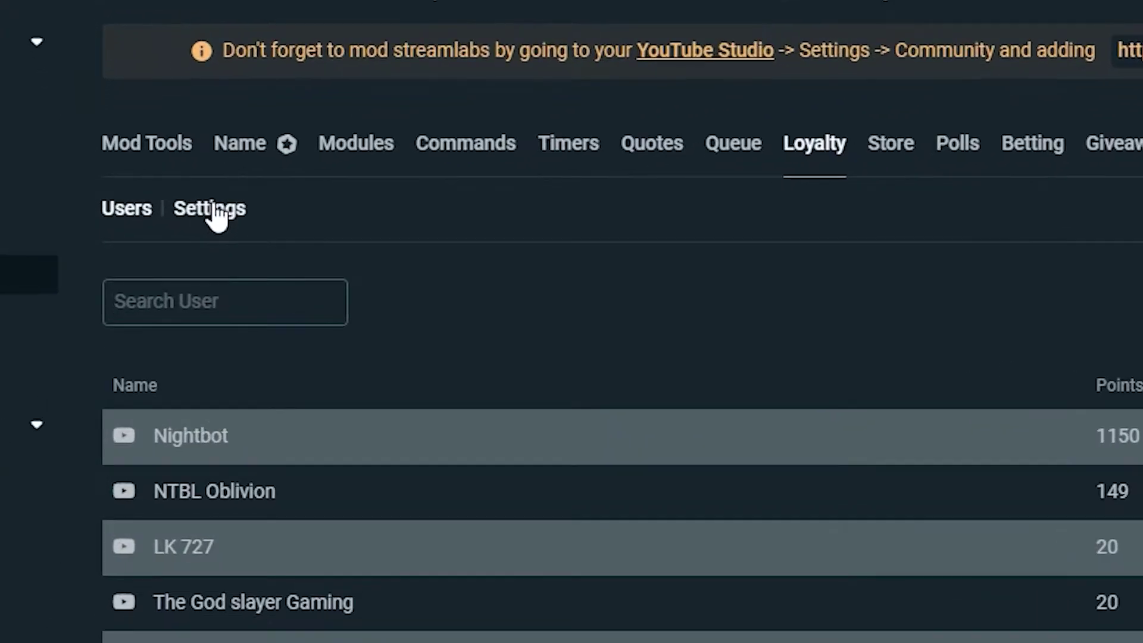
{"action": "left_click", "coordinate": [158, 221]}
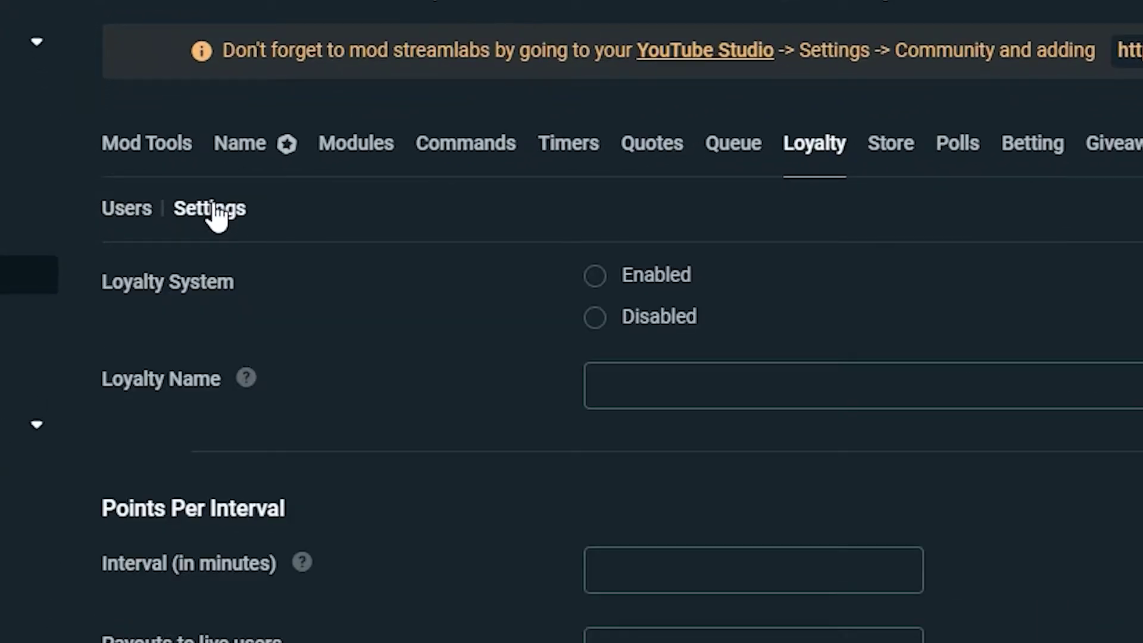
{"action": "left_click", "coordinate": [591, 290]}
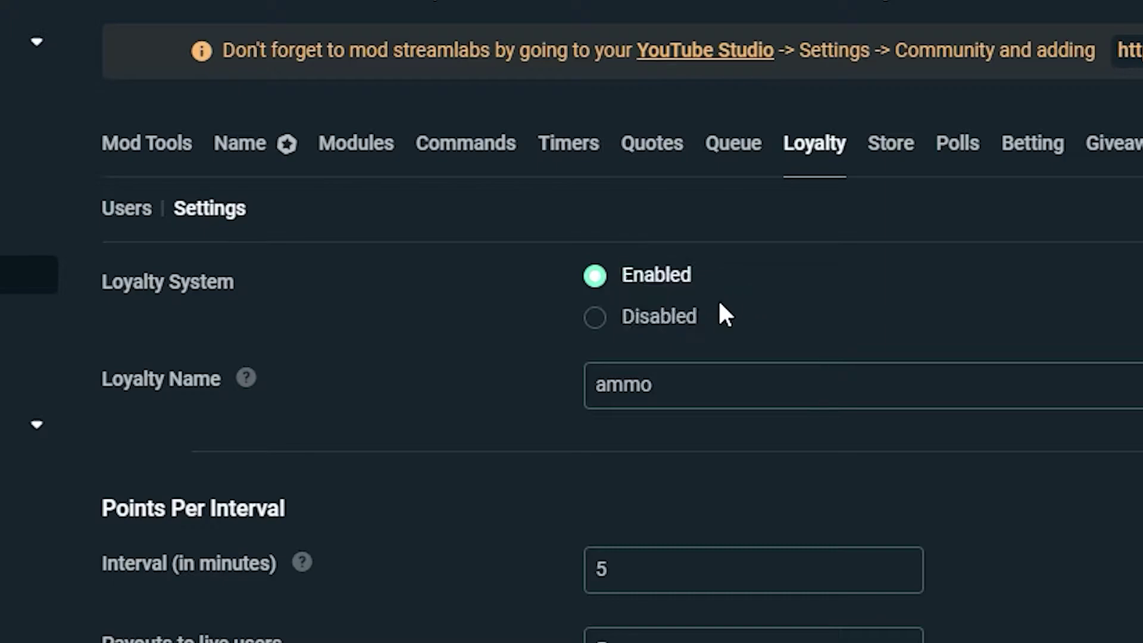
{"action": "left_click", "coordinate": [568, 272]}
{"action": "left_click_drag", "start_coordinate": [303, 522], "coordinate": [177, 531]}
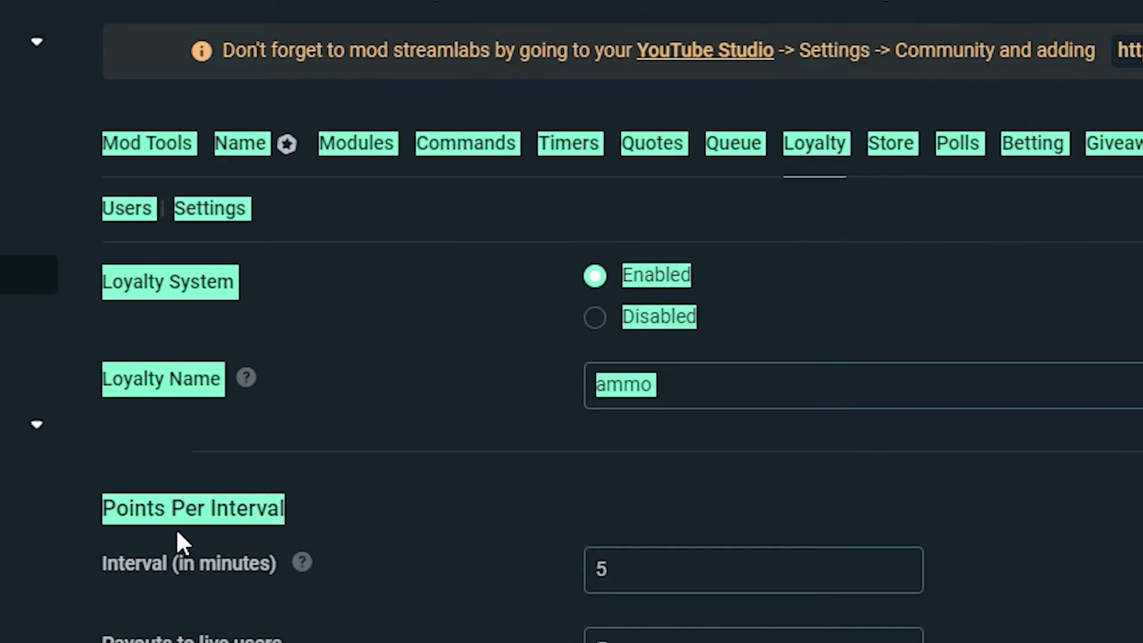
{"action": "left_click", "coordinate": [433, 565]}
Review the interval, subscription, donation and Super Chat payouts, then save the loyalty settings.
{"action": "scroll", "coordinate": [444, 636], "scroll_direction": "down", "scroll_amount": 5}
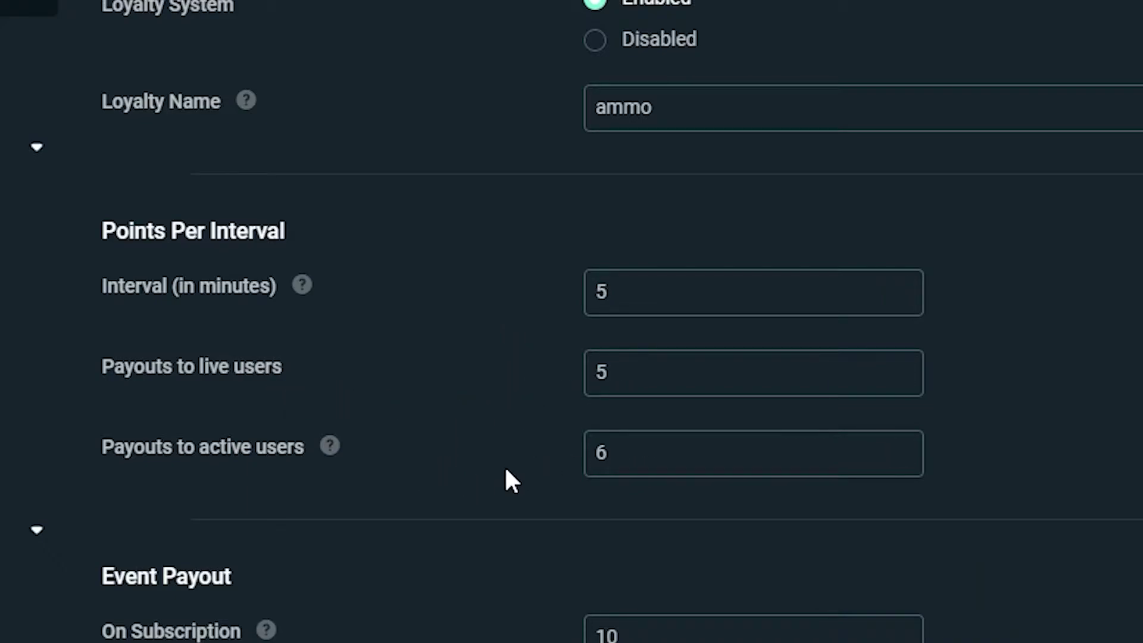
{"action": "scroll", "coordinate": [504, 473], "scroll_direction": "down", "scroll_amount": 3}
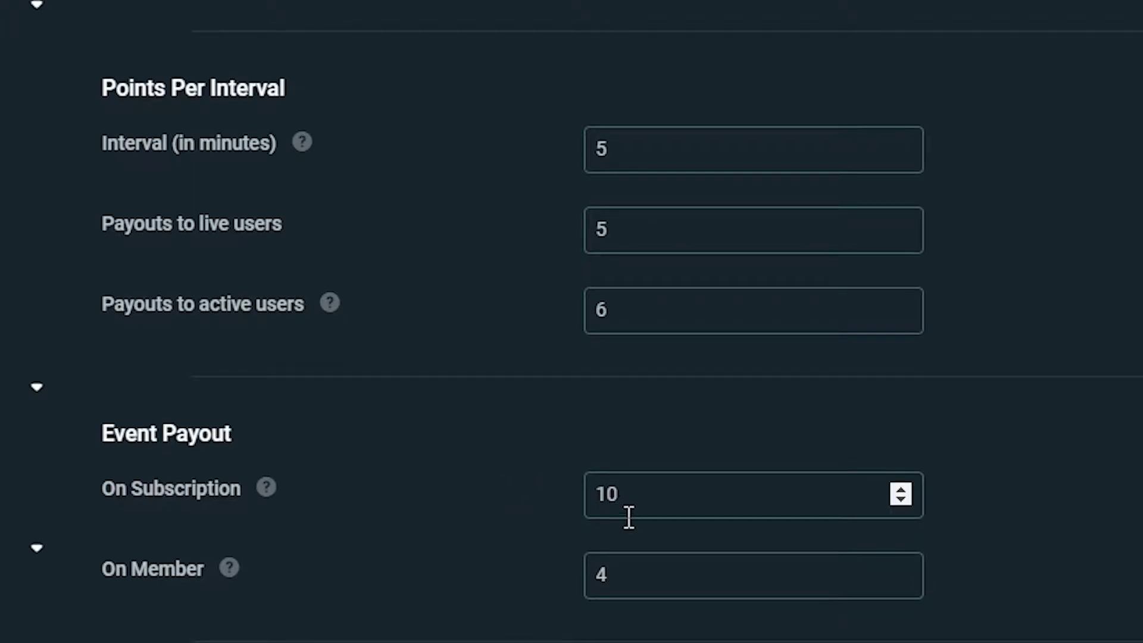
{"action": "left_click", "coordinate": [462, 474]}
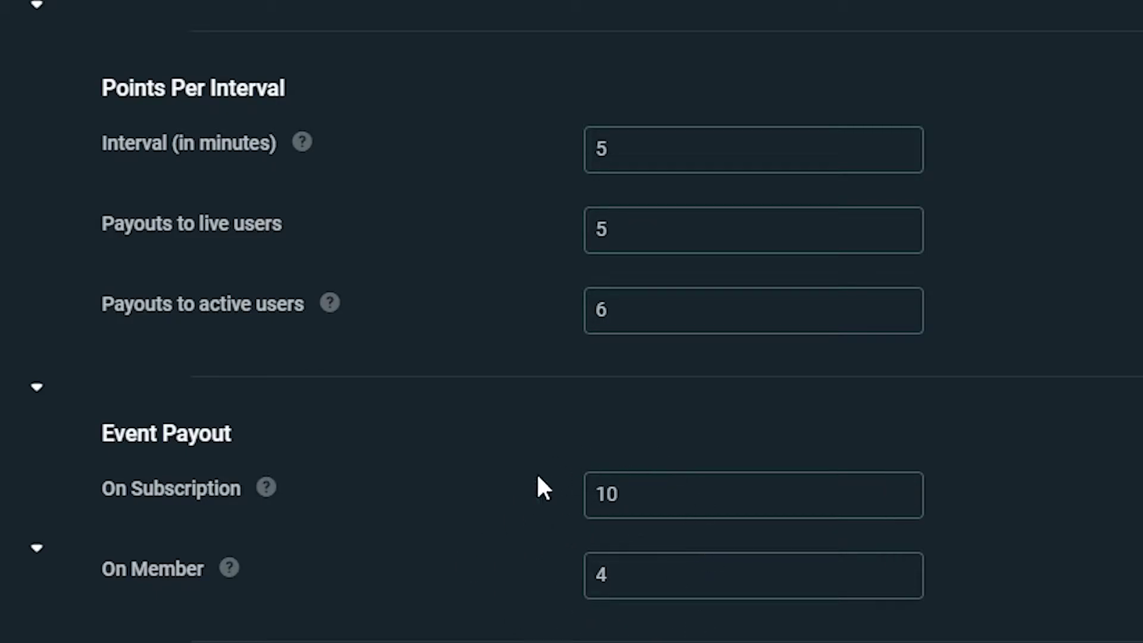
{"action": "scroll", "coordinate": [686, 388], "scroll_direction": "down", "scroll_amount": 5}
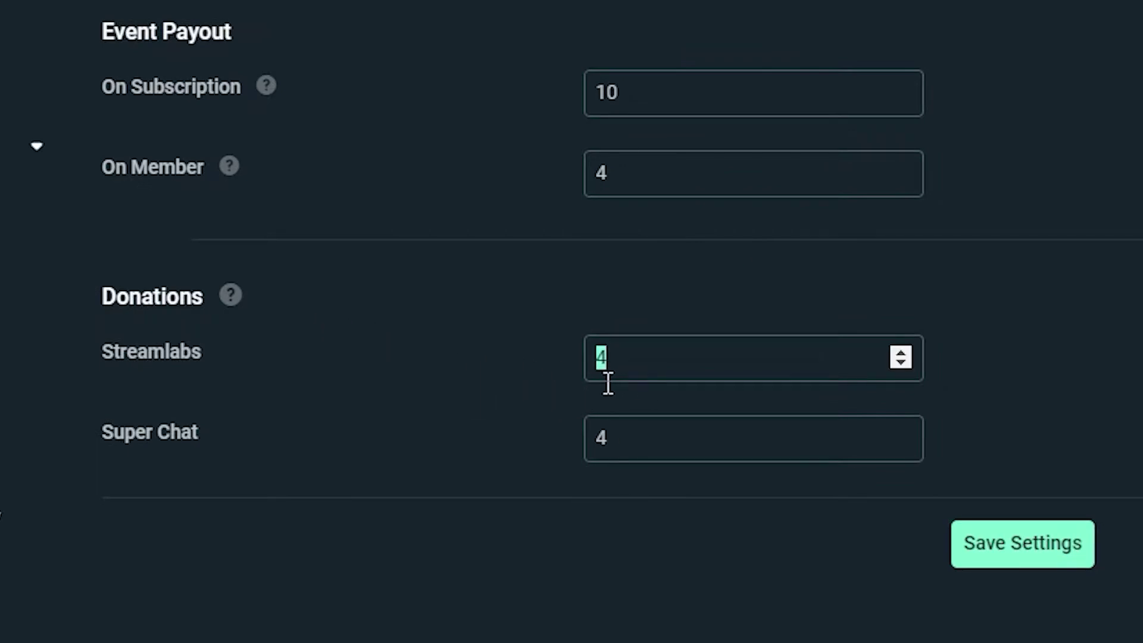
{"action": "left_click", "coordinate": [498, 380]}
{"action": "left_click_drag", "start_coordinate": [633, 455], "coordinate": [585, 455]}
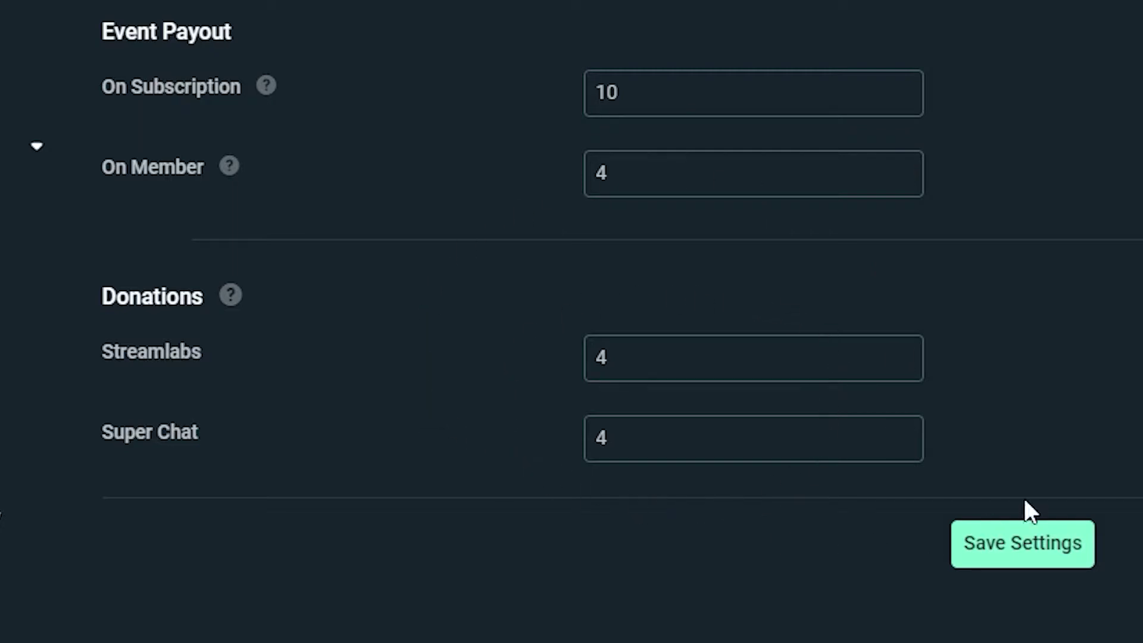
{"action": "left_click", "coordinate": [1032, 538]}
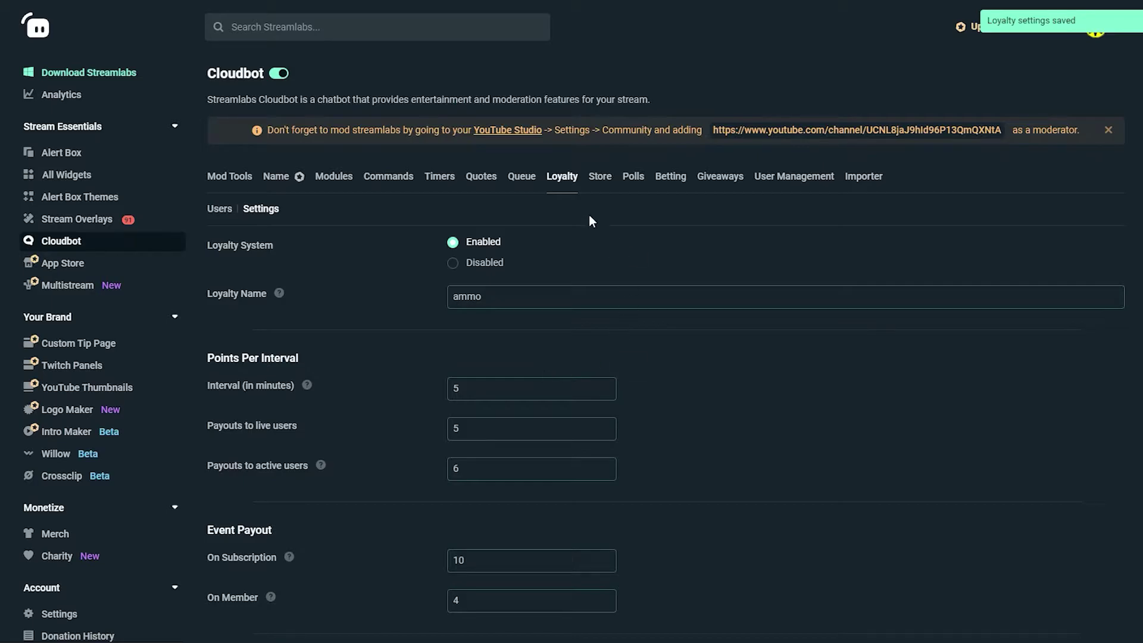
Open the Loyalty Store and start a new store item of the Sound Effect type.
{"action": "left_click", "coordinate": [614, 179]}
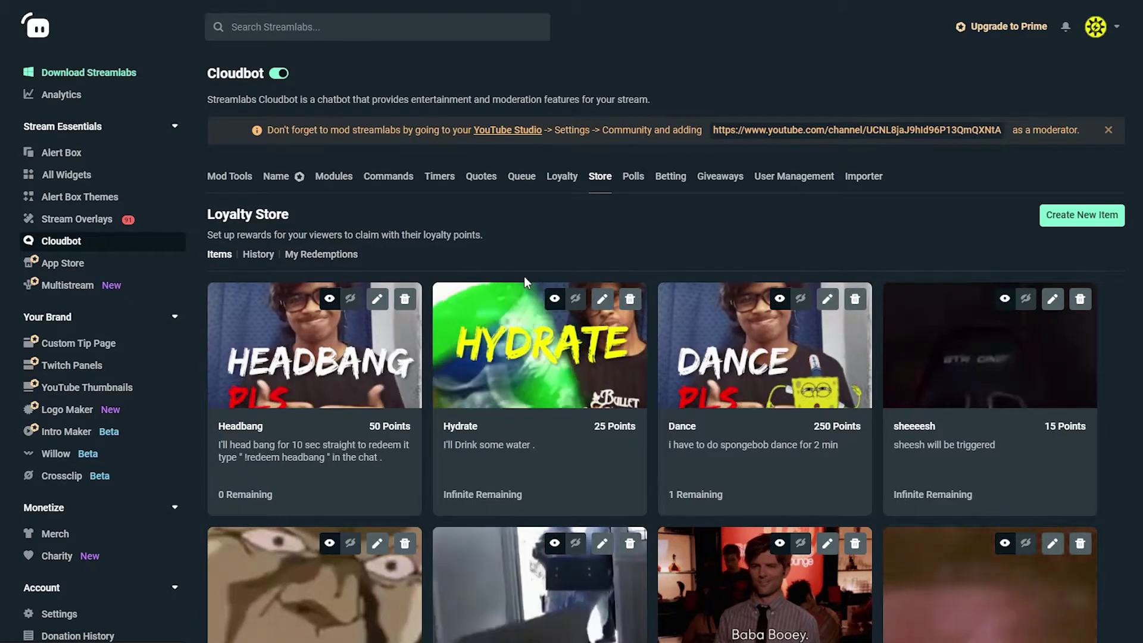
{"action": "scroll", "coordinate": [664, 404], "scroll_direction": "down", "scroll_amount": 6}
{"action": "scroll", "coordinate": [665, 407], "scroll_direction": "up", "scroll_amount": 4}
{"action": "scroll", "coordinate": [714, 317], "scroll_direction": "up", "scroll_amount": 2}
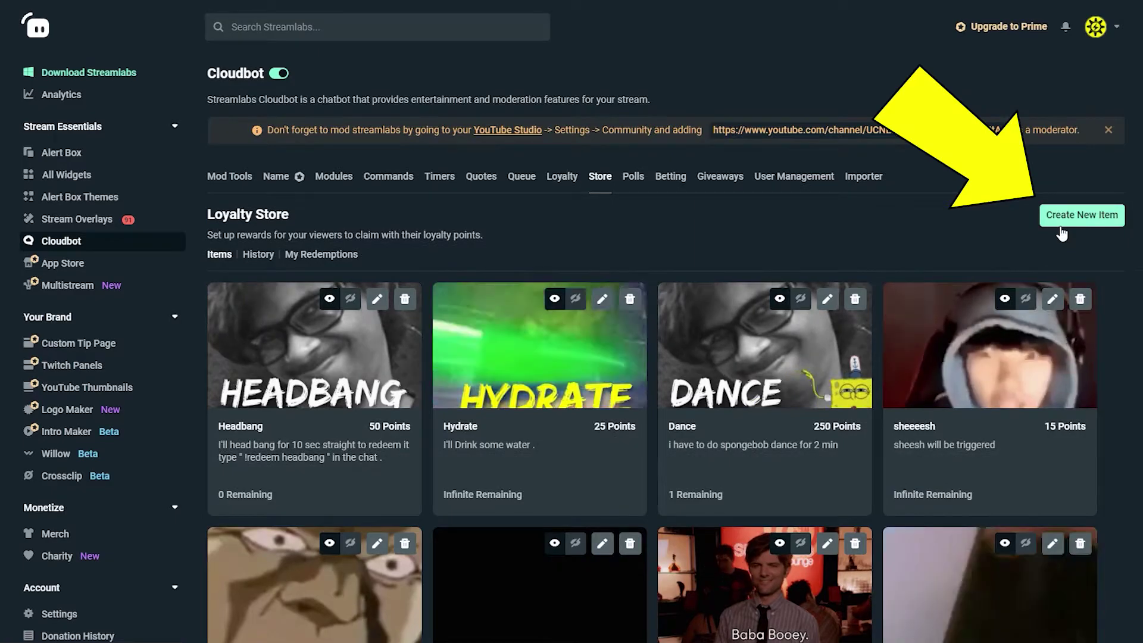
{"action": "left_click", "coordinate": [1097, 214]}
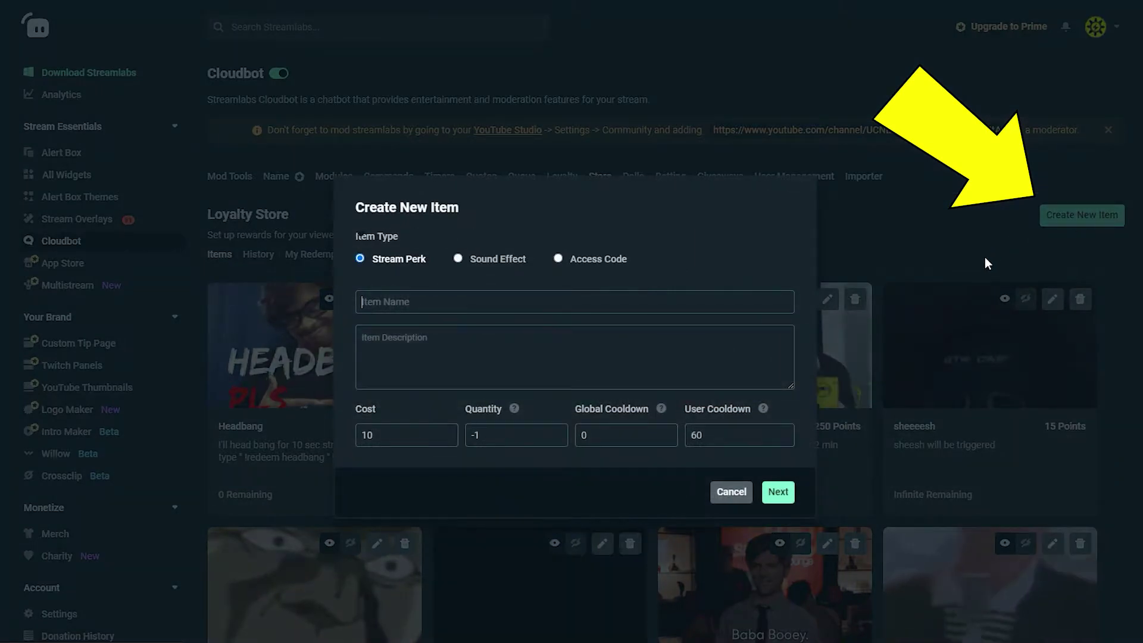
{"action": "left_click", "coordinate": [542, 304]}
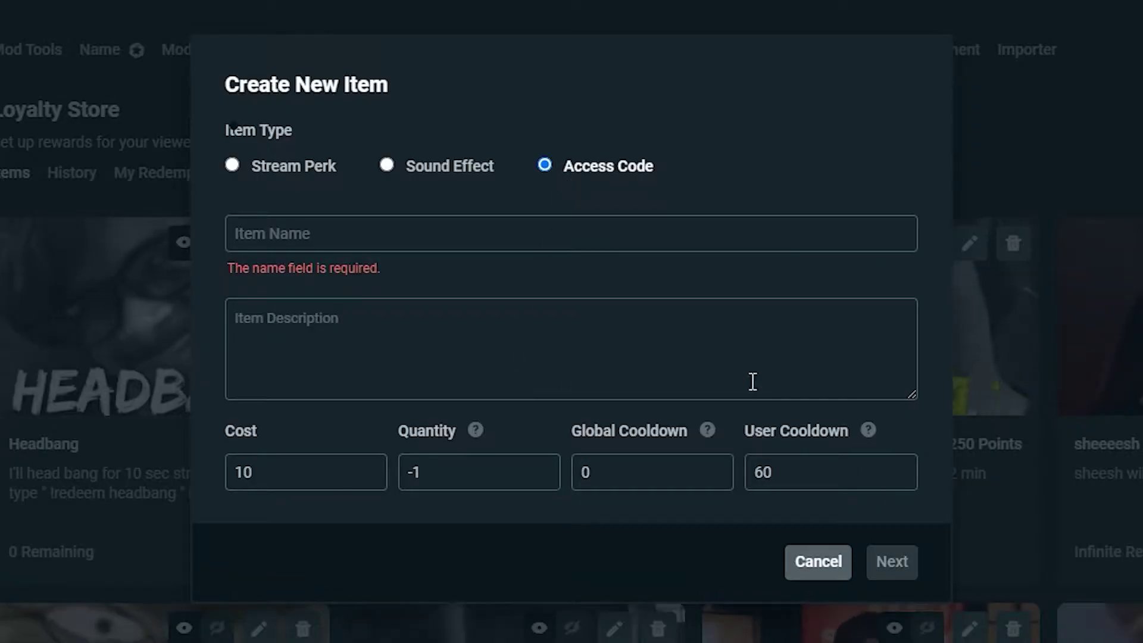
Name the item 'scream' with a redeem description, cost 20 and user cooldown 120.
{"action": "left_click", "coordinate": [355, 245]}
{"action": "type", "text": "scream"}
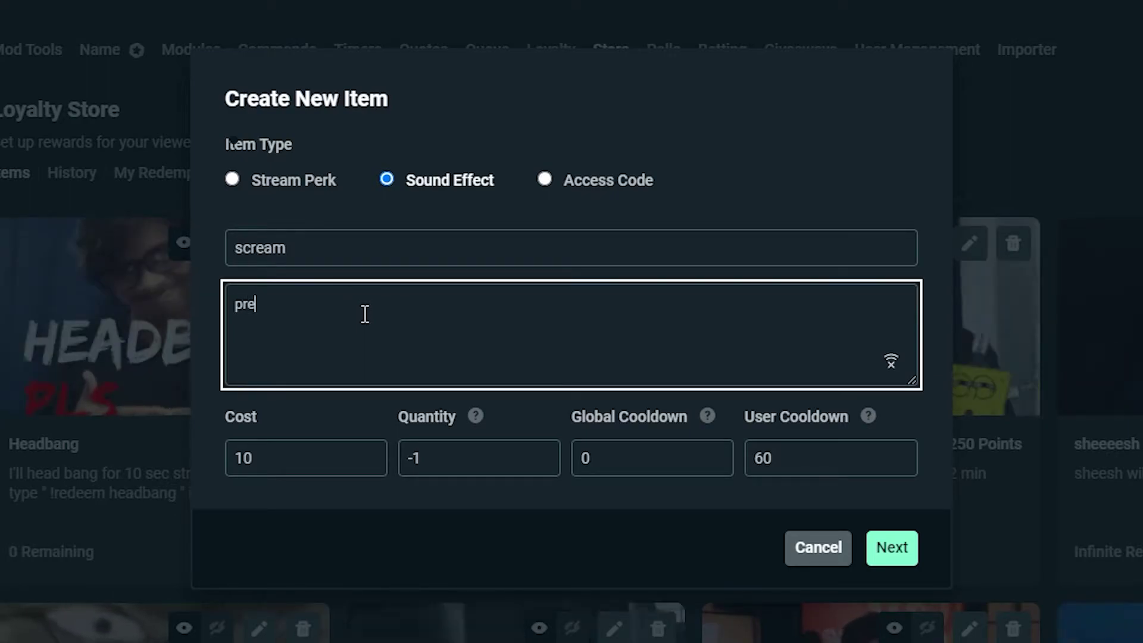
{"action": "type", "text": "ype"}
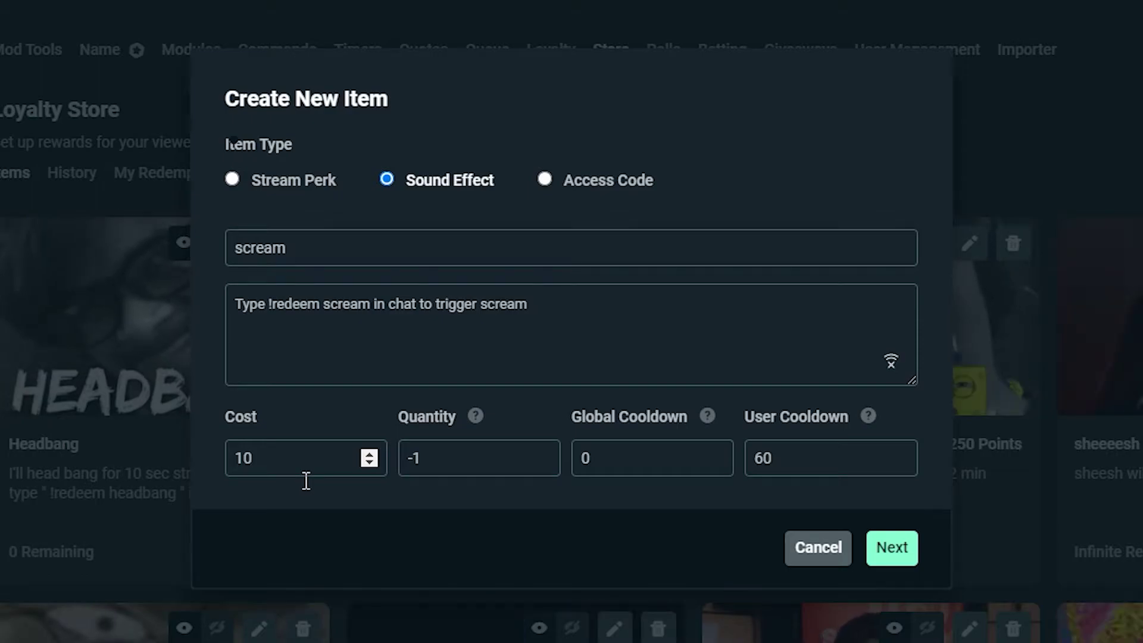
{"action": "key", "text": "BackSpace"}
{"action": "key", "text": "BackSpace"}
{"action": "type", "text": "20"}
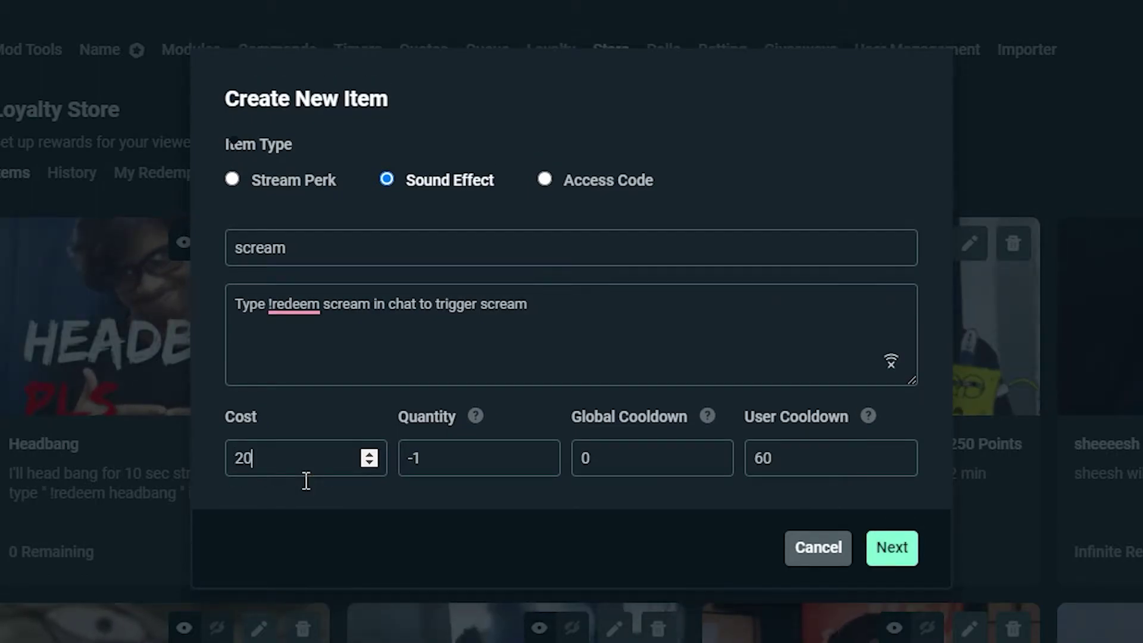
{"action": "left_click", "coordinate": [497, 473]}
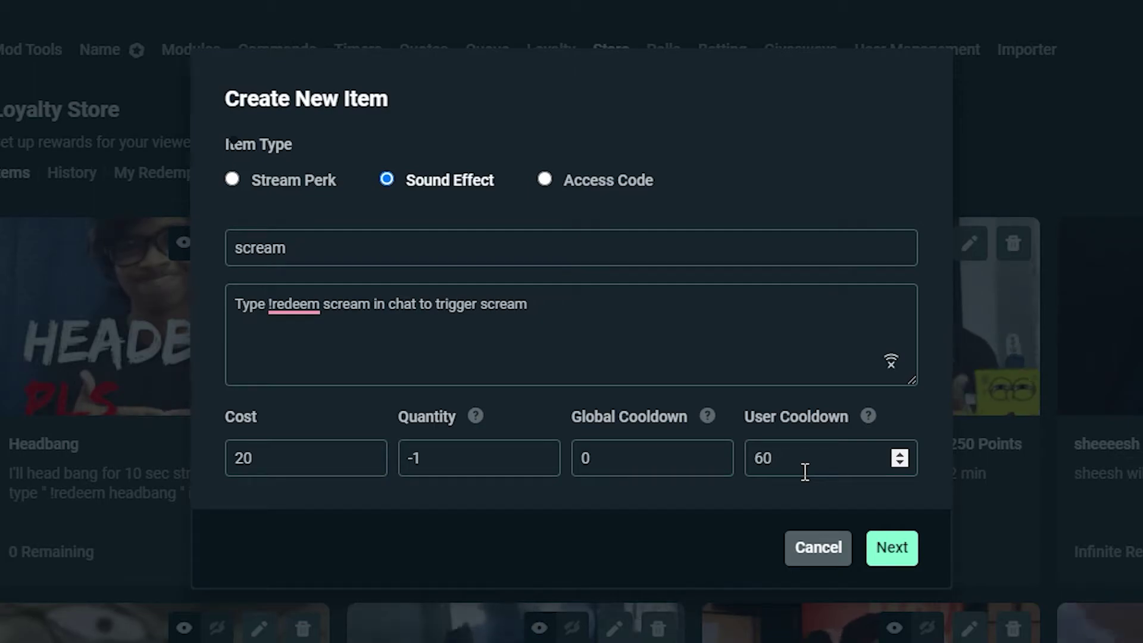
{"action": "key", "text": "BackSpace"}
{"action": "key", "text": "BackSpace"}
{"action": "type", "text": "12"}
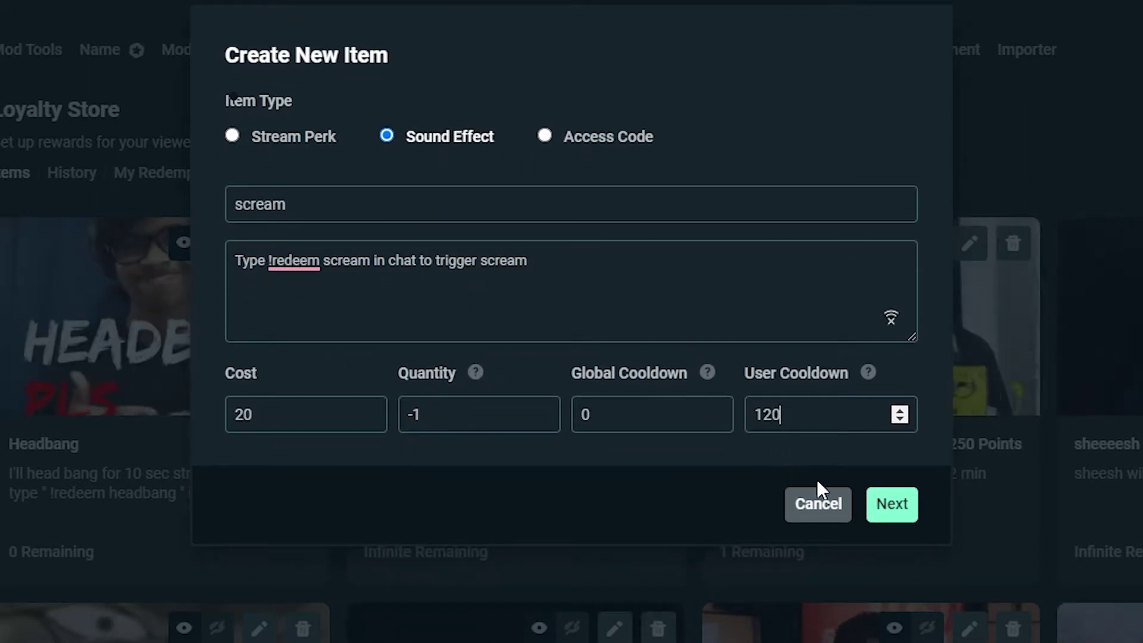
{"action": "left_click", "coordinate": [900, 506]}
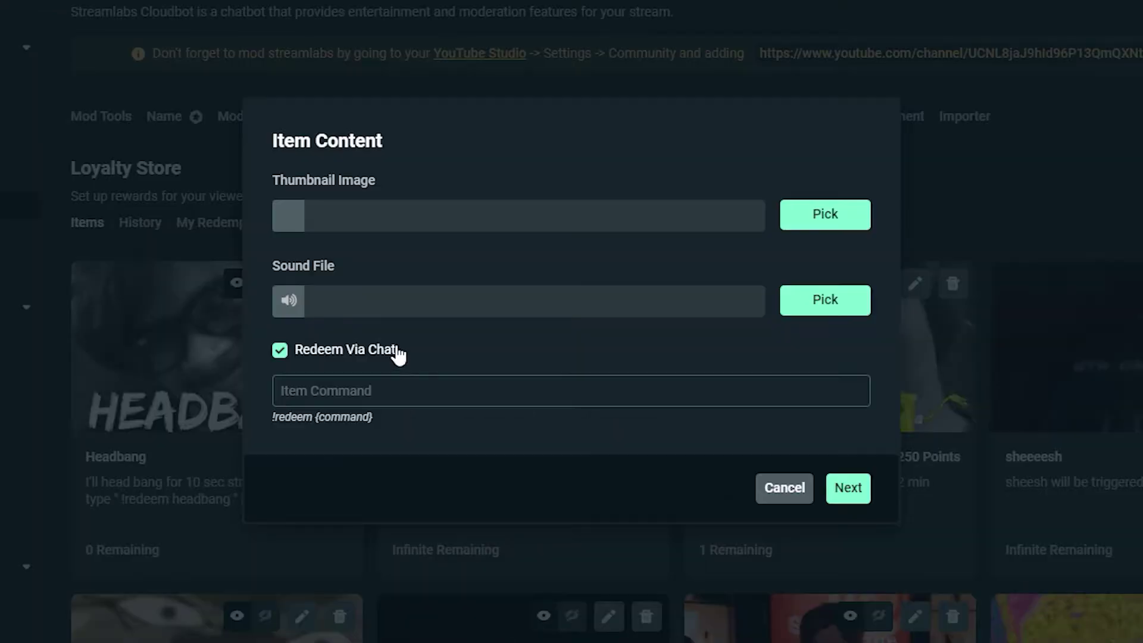
Upload scream.gif to the media gallery and set it as the item thumbnail.
{"action": "left_click", "coordinate": [816, 216]}
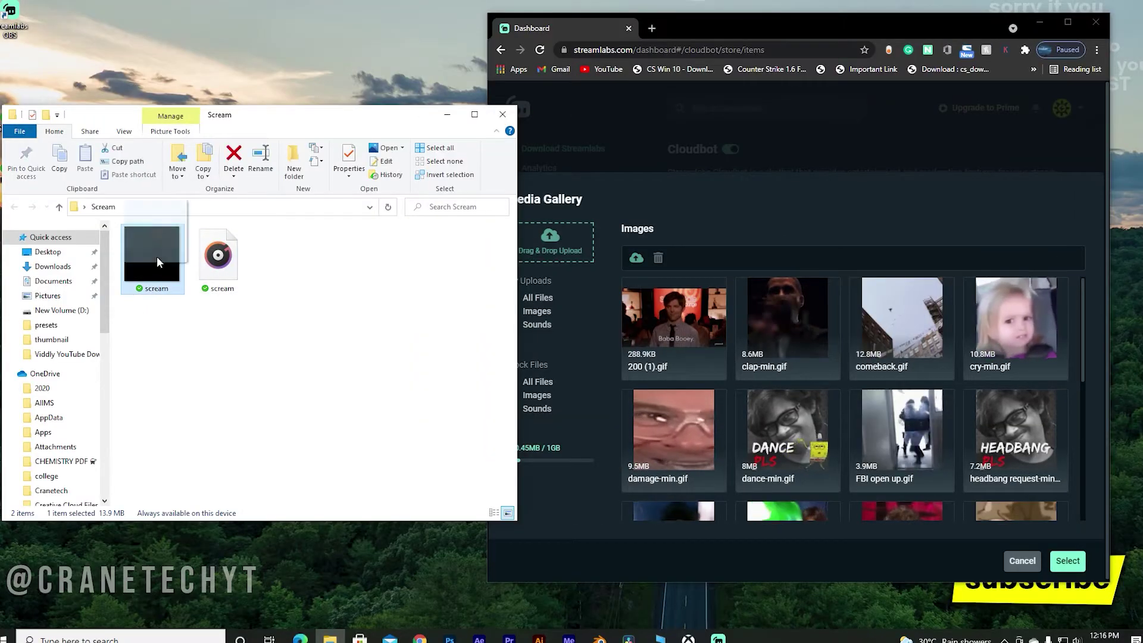
{"action": "left_click_drag", "start_coordinate": [156, 255], "coordinate": [758, 334]}
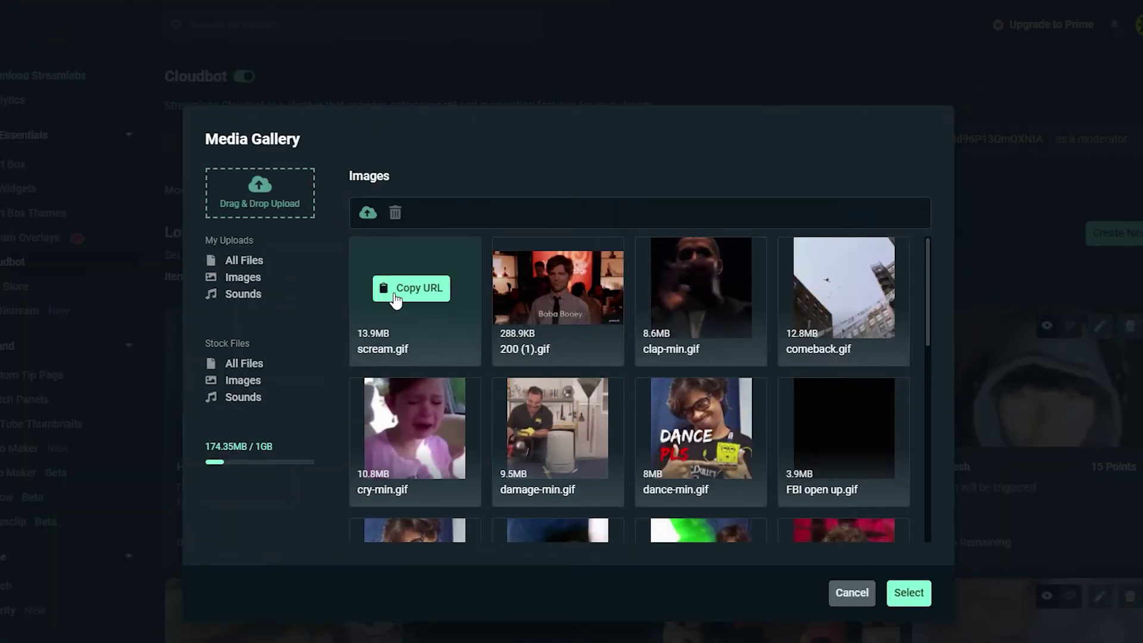
{"action": "left_click", "coordinate": [418, 344]}
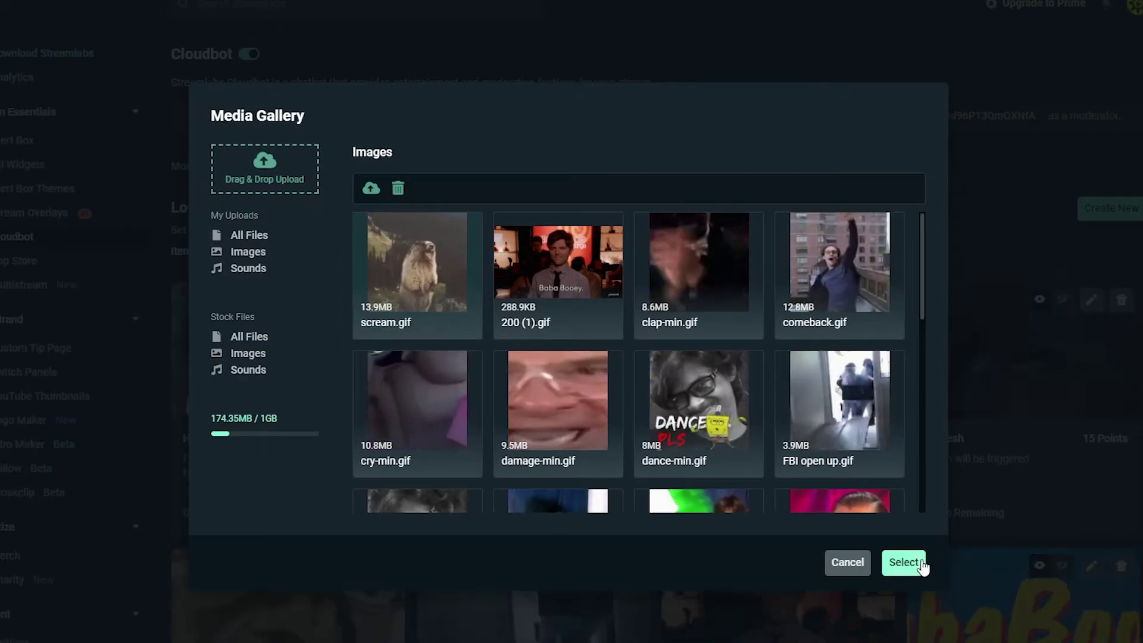
{"action": "left_click", "coordinate": [908, 592]}
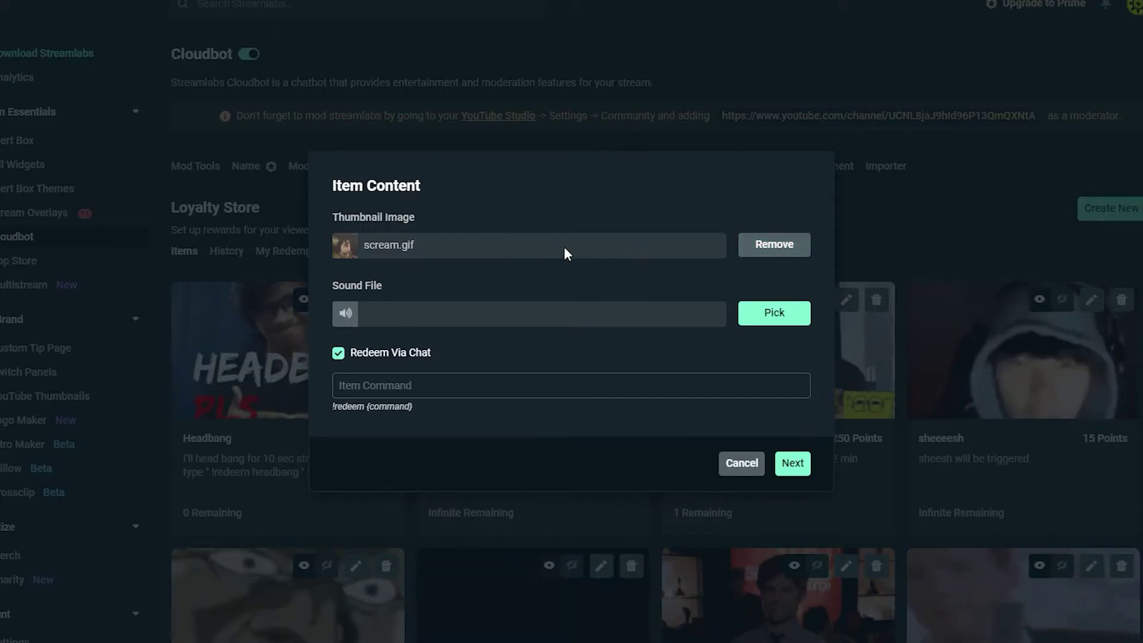
Upload scream.mp3 and use it as the item's sound file.
{"action": "left_click", "coordinate": [775, 314]}
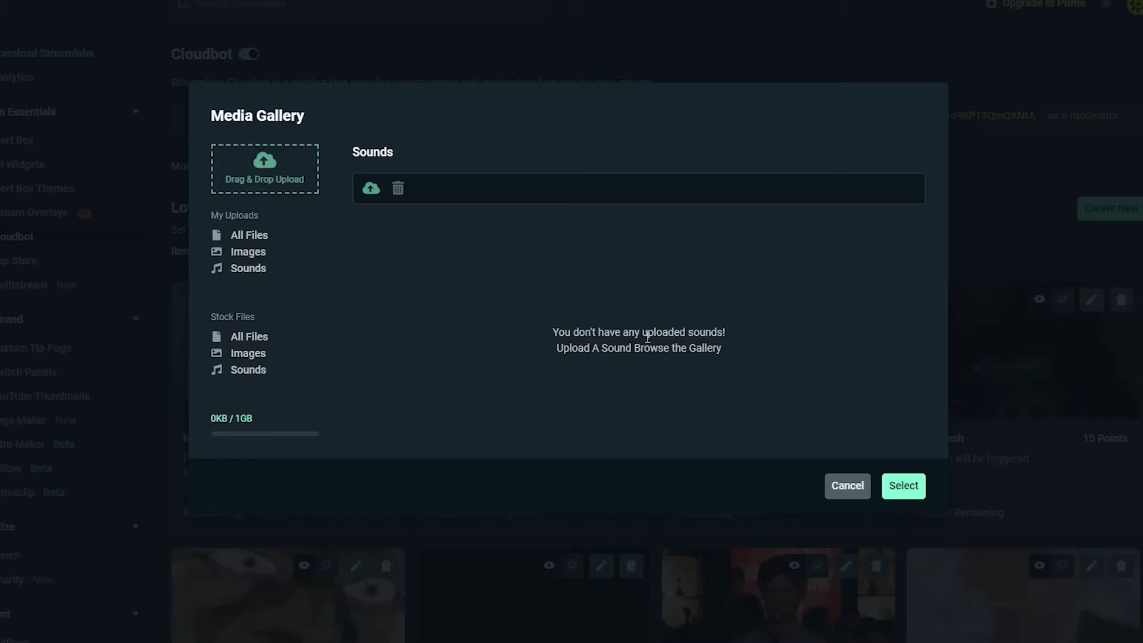
{"action": "key", "text": "alt+Tab"}
{"action": "left_click", "coordinate": [164, 232]}
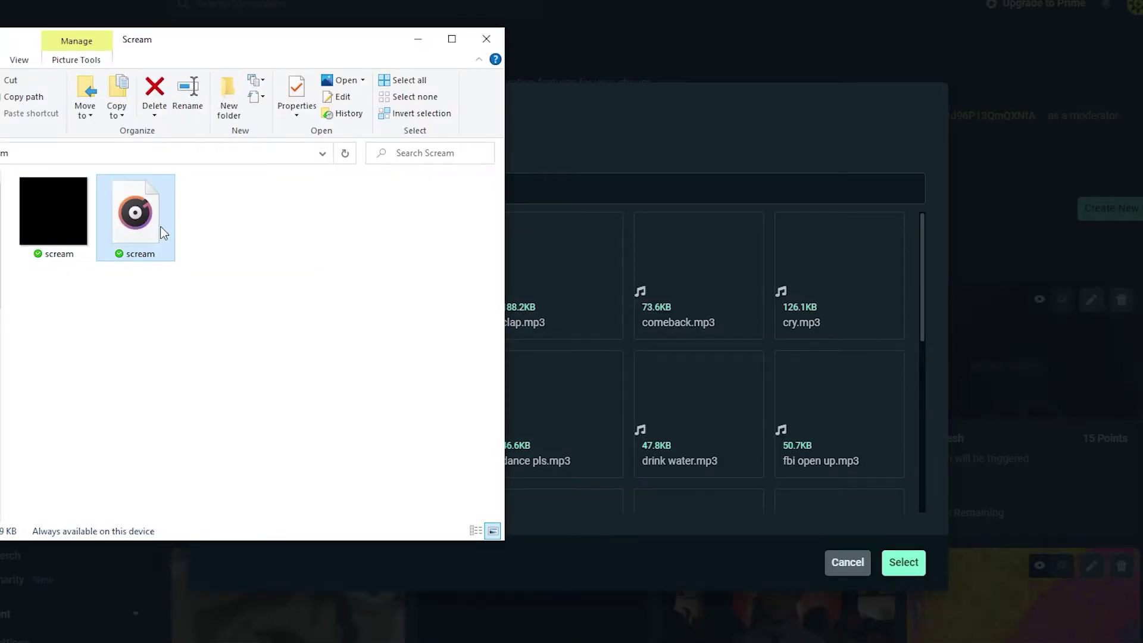
{"action": "left_click_drag", "start_coordinate": [152, 228], "coordinate": [667, 374]}
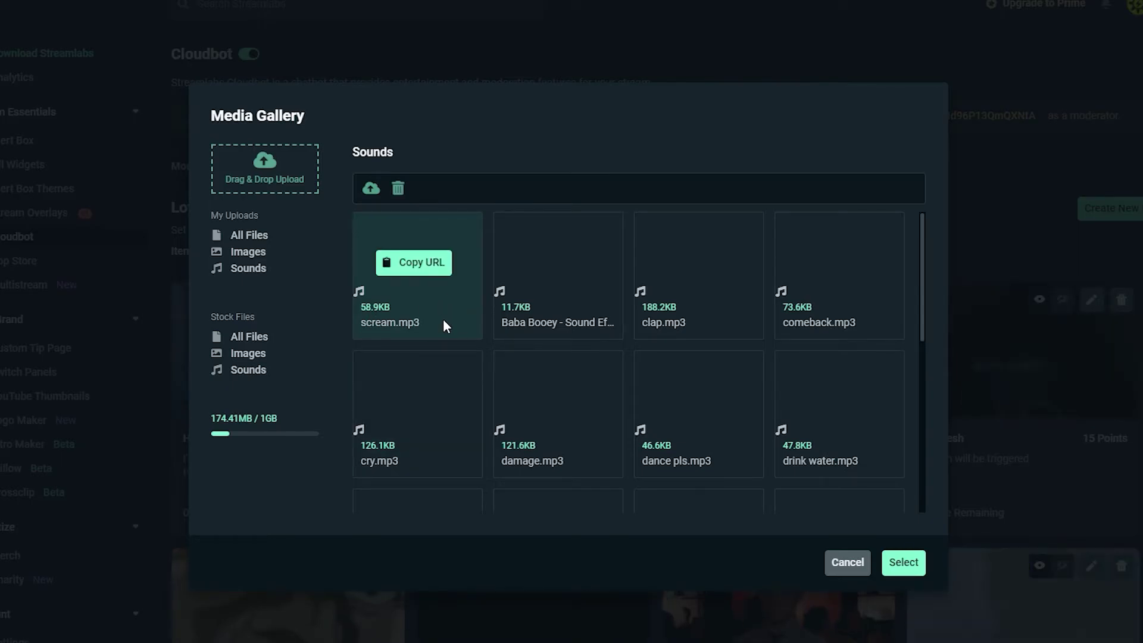
{"action": "left_click", "coordinate": [919, 572]}
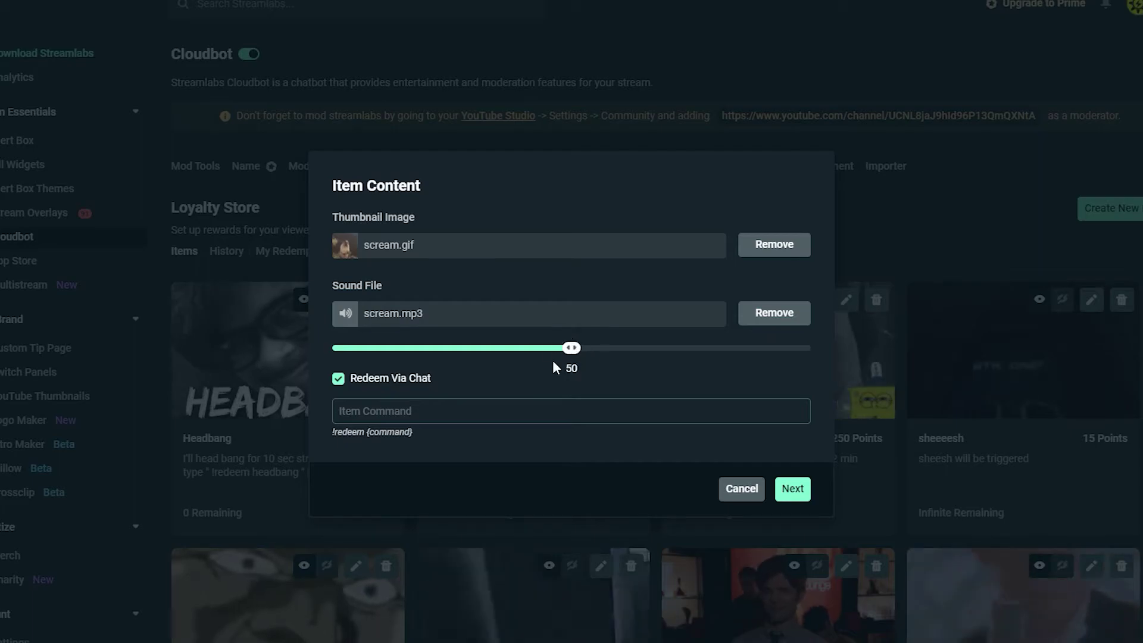
Set the redeem command to 'scream' and save the item to the store.
{"action": "left_click", "coordinate": [426, 411]}
{"action": "type", "text": "scream"}
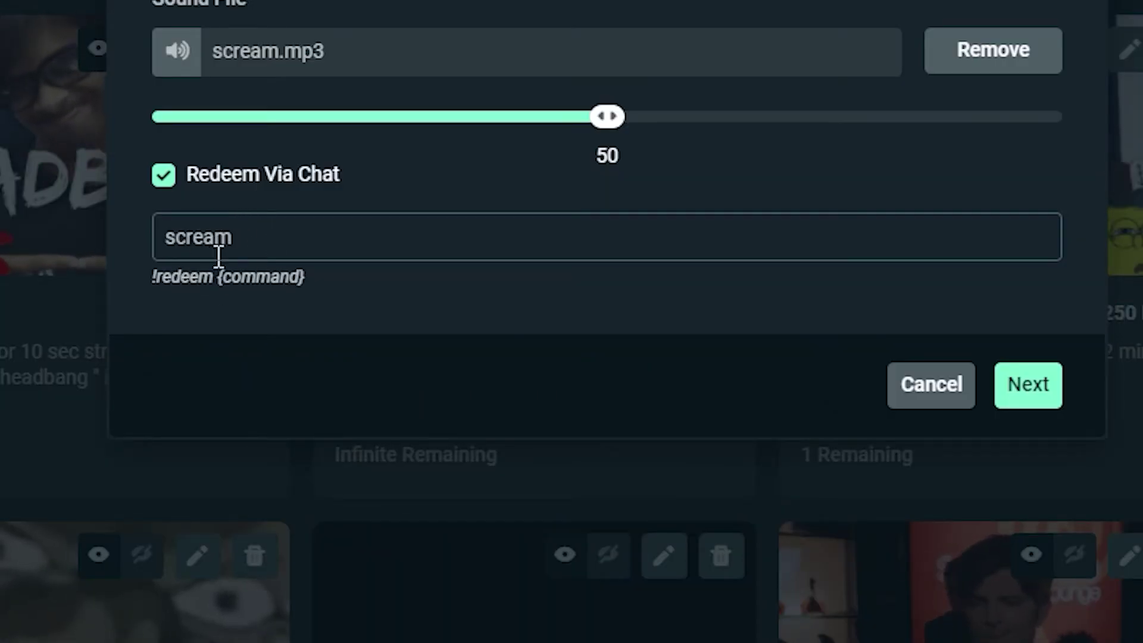
{"action": "left_click", "coordinate": [1035, 387]}
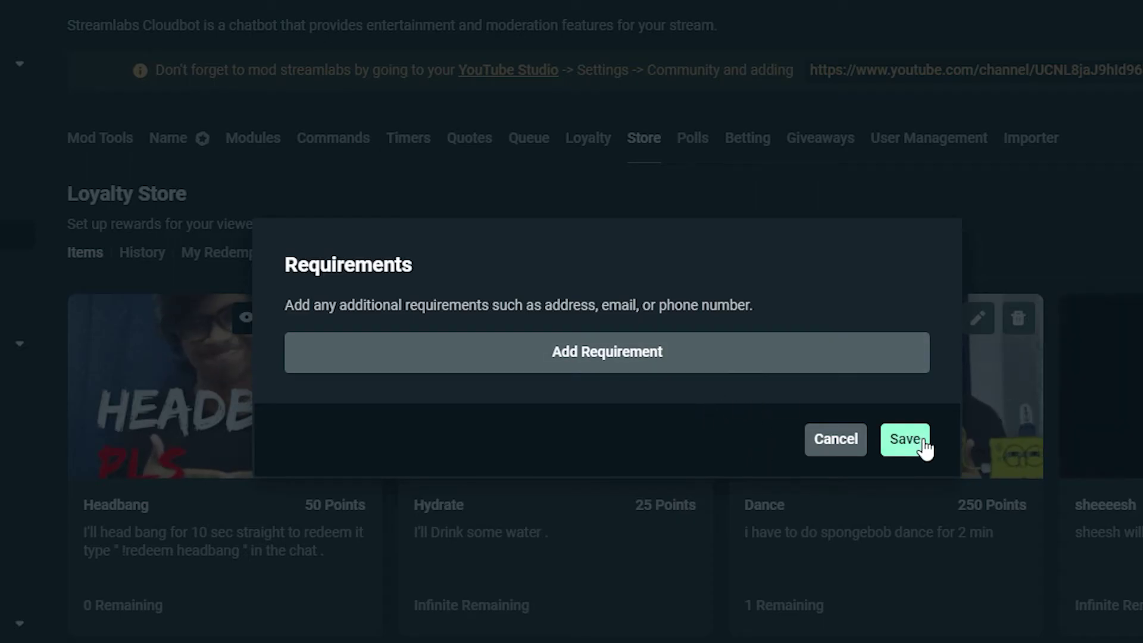
{"action": "left_click", "coordinate": [922, 440]}
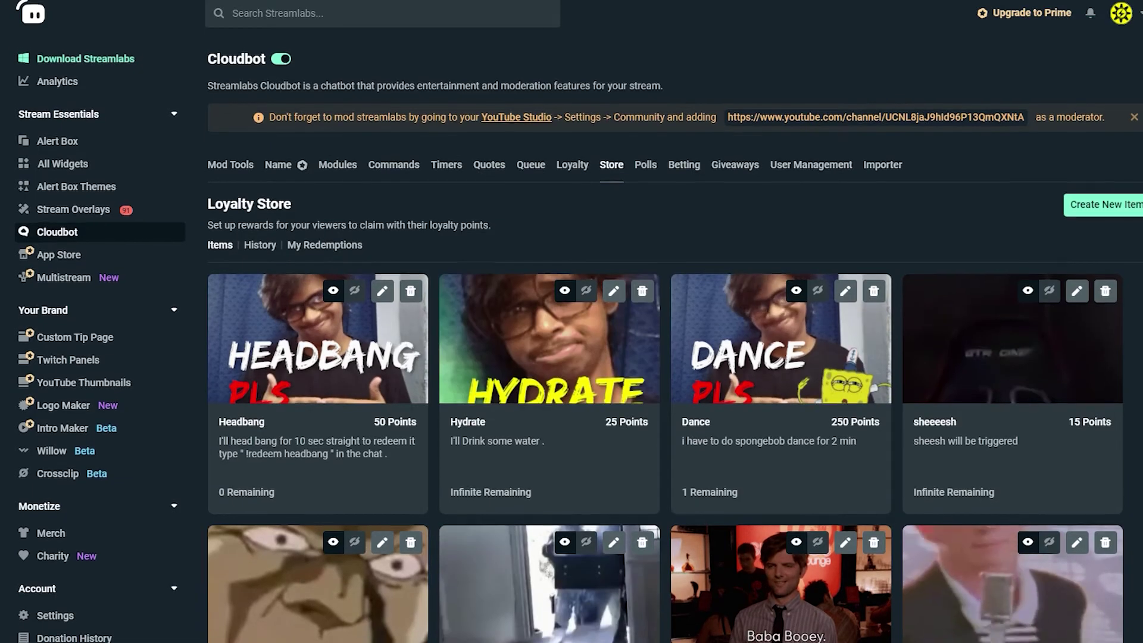
{"action": "scroll", "coordinate": [675, 334], "scroll_direction": "down", "scroll_amount": 10}
{"action": "scroll", "coordinate": [831, 457], "scroll_direction": "down", "scroll_amount": 5}
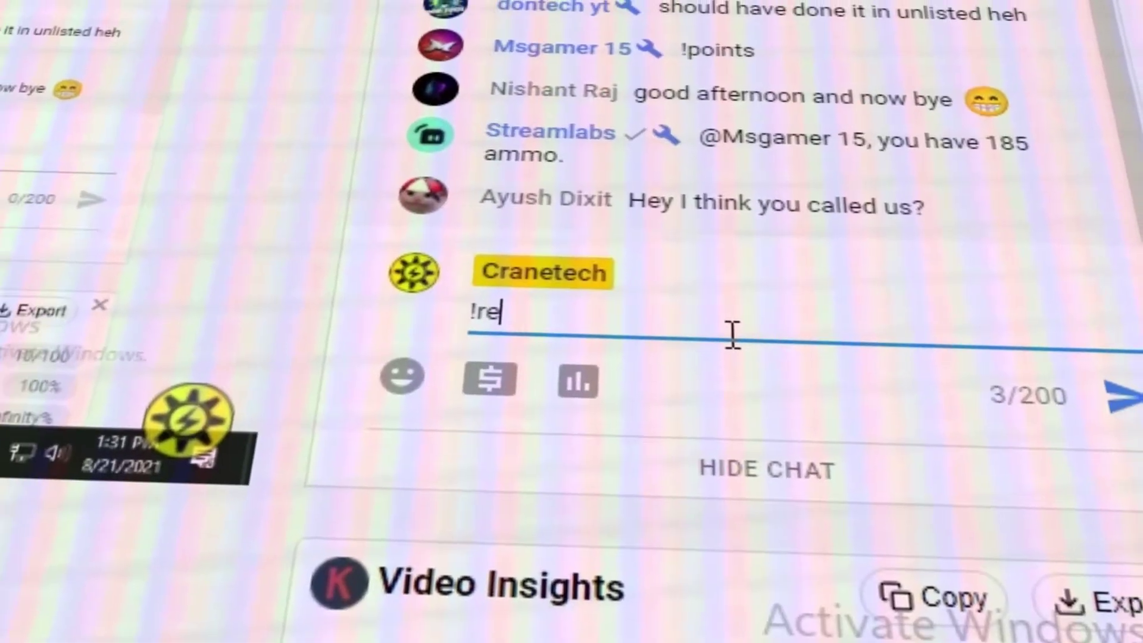
Send '!redeem scream' in YouTube live chat to trigger the scream alert.
{"action": "type", "text": "deemed "}
{"action": "type", "text": "scream"}
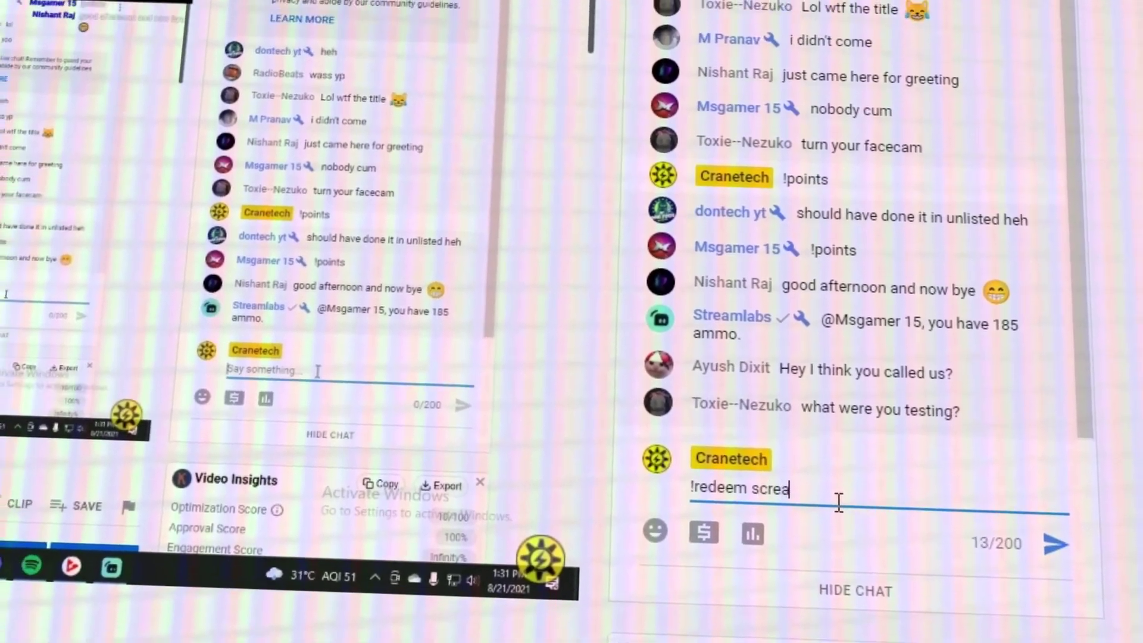
{"action": "key", "text": "Return"}
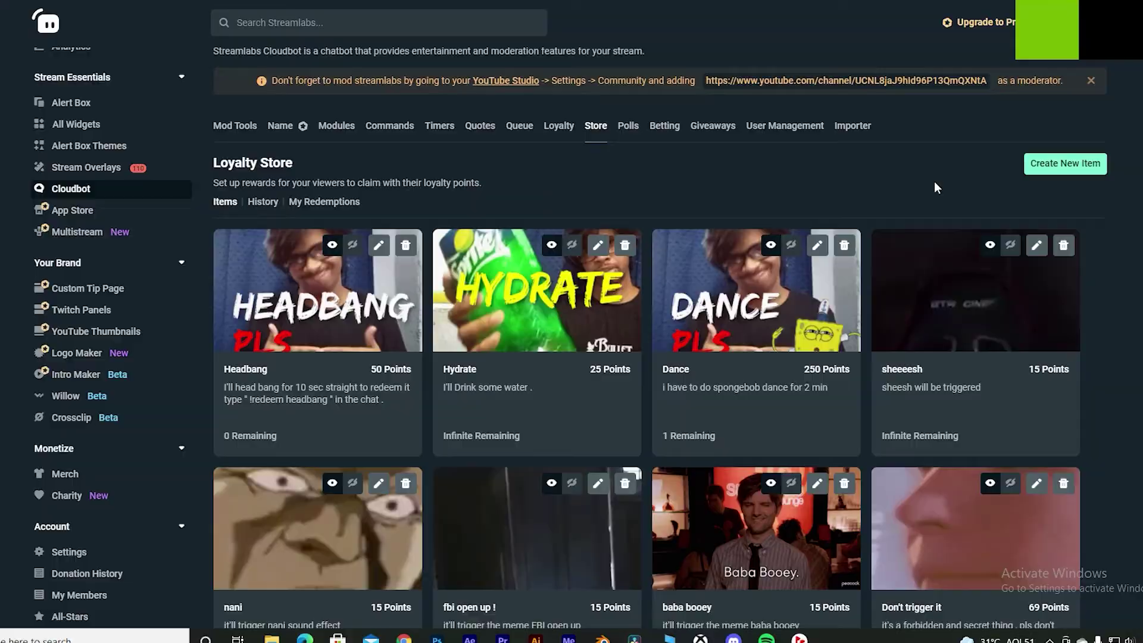
{"action": "scroll", "coordinate": [893, 190], "scroll_direction": "up", "scroll_amount": 1}
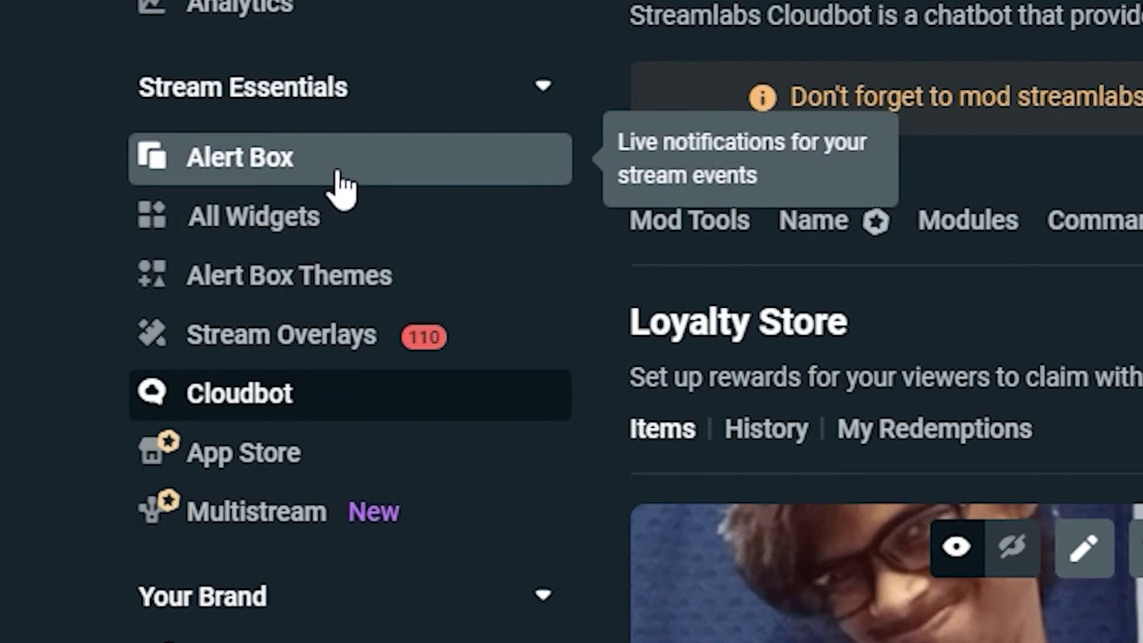
In Alert Box's Cloudbot Redemption settings, enable replacing the product image with the custom cloudbot-redemption.webm image.
{"action": "left_click", "coordinate": [364, 187]}
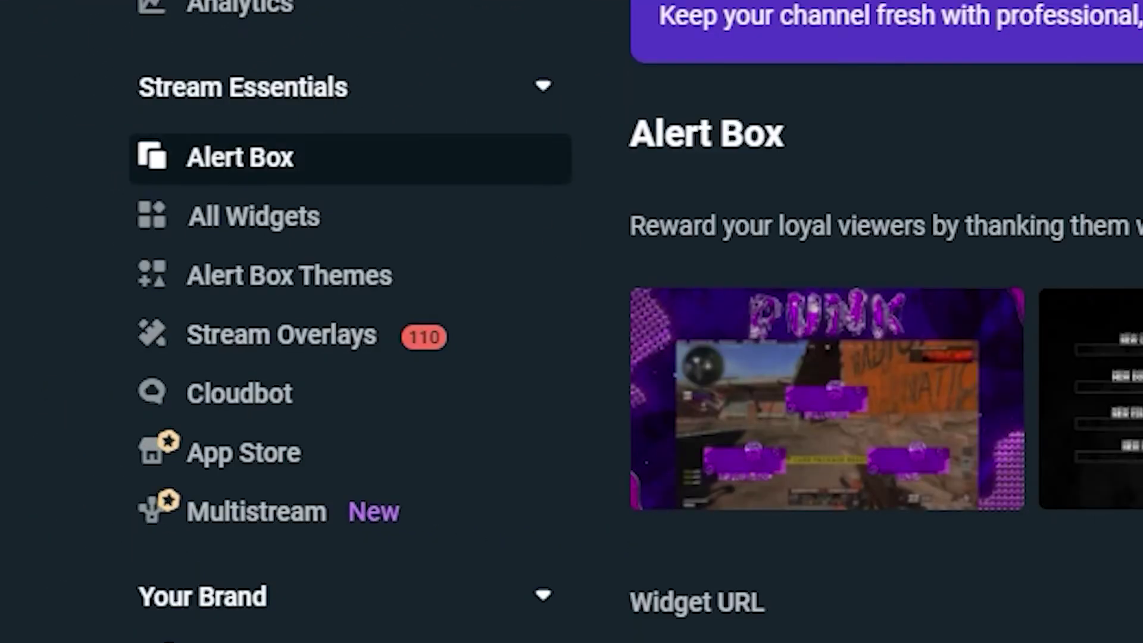
{"action": "scroll", "coordinate": [595, 357], "scroll_direction": "down", "scroll_amount": 5}
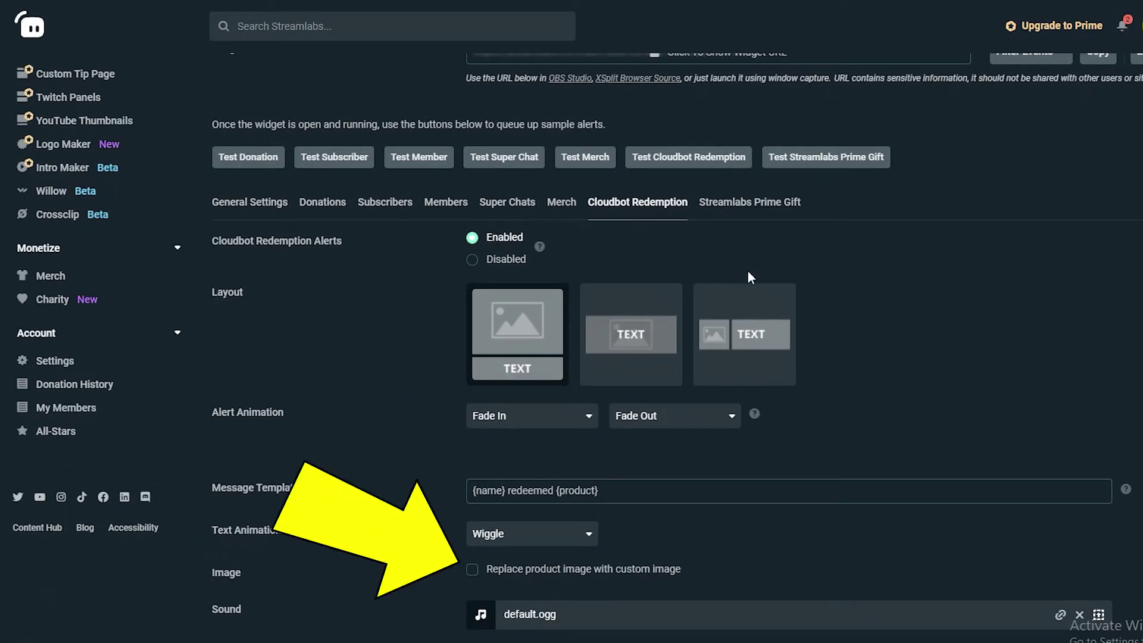
{"action": "scroll", "coordinate": [748, 272], "scroll_direction": "down", "scroll_amount": 4}
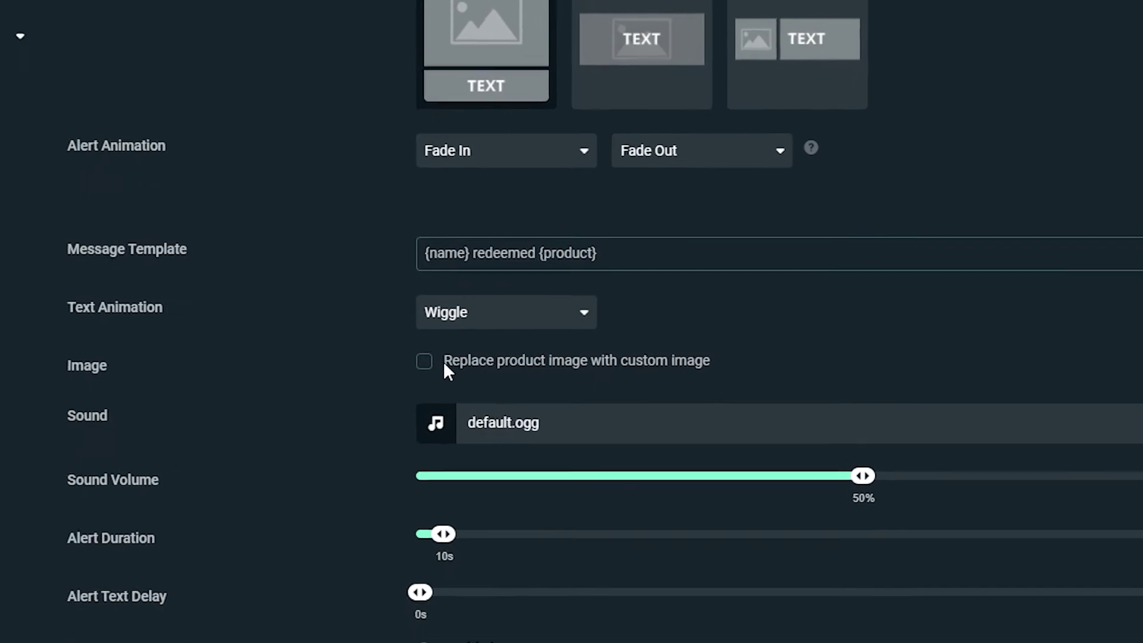
{"action": "left_click", "coordinate": [410, 364]}
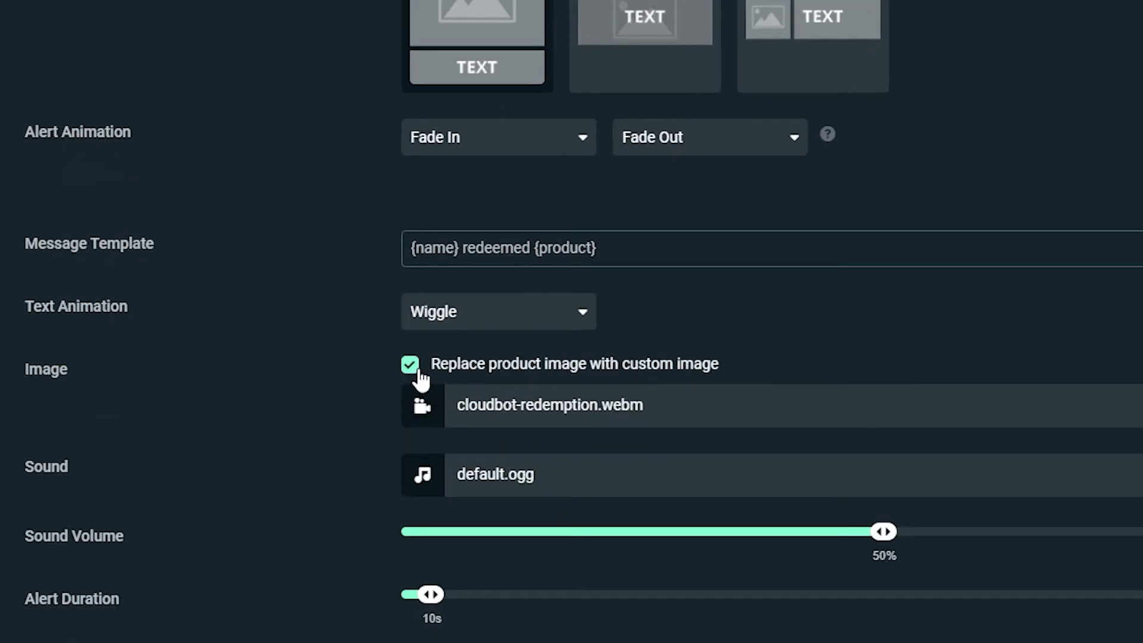